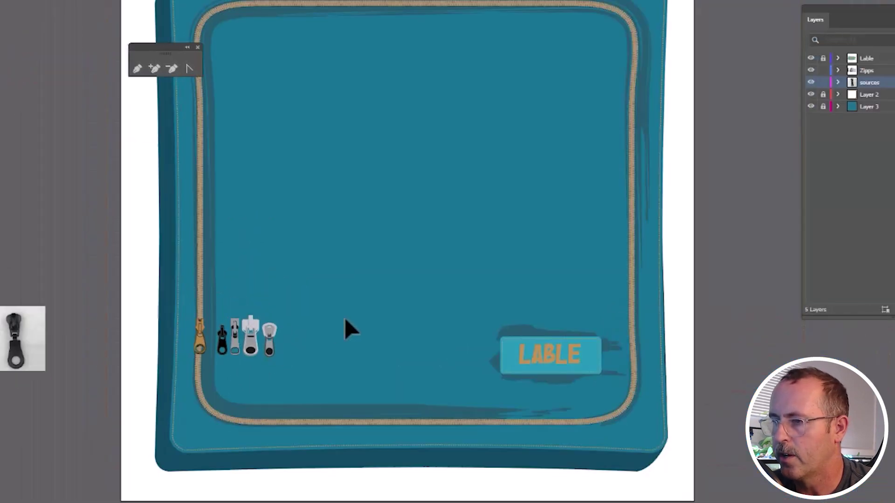
Step: Move the floating Pen tools panel off the bag artwork onto the empty canvas
{"action": "left_click_drag", "start_coordinate": [707, 324], "coordinate": [569, 372]}
{"action": "left_click_drag", "start_coordinate": [199, 374], "coordinate": [197, 375]}
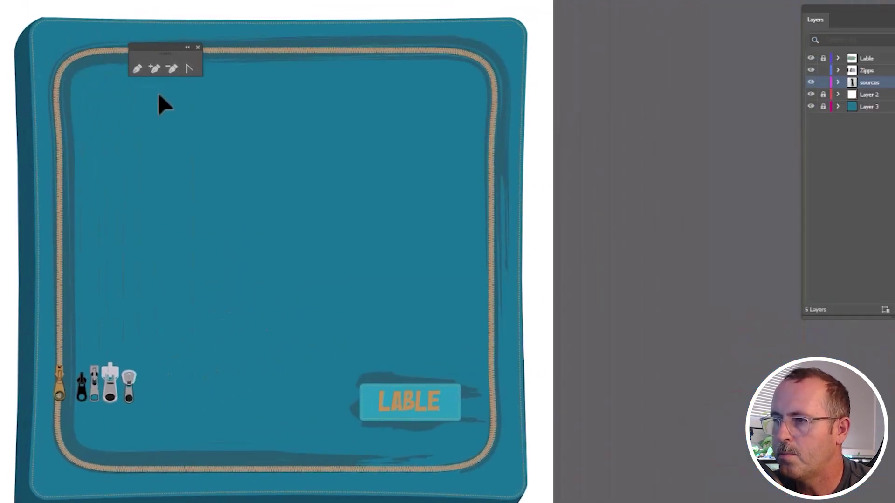
{"action": "left_click_drag", "start_coordinate": [163, 48], "coordinate": [632, 38]}
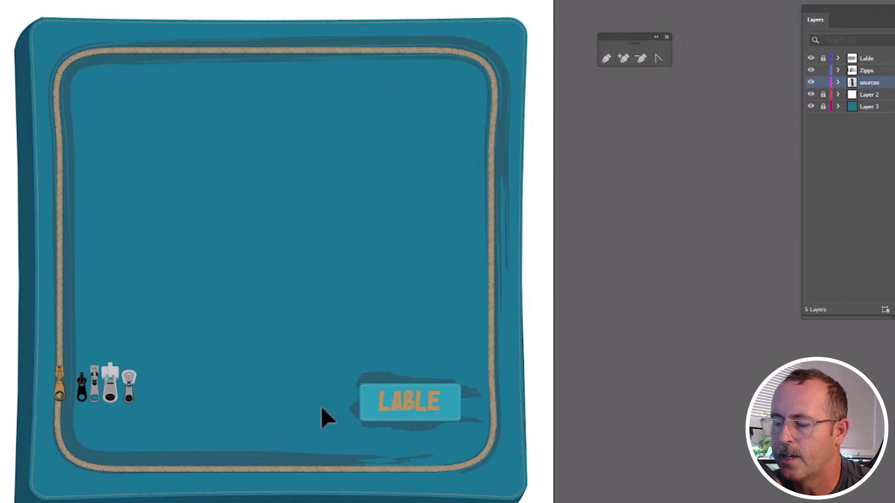
Step: Turn on the Contextual Task Bar
{"action": "left_click_drag", "start_coordinate": [183, 402], "coordinate": [456, 371]}
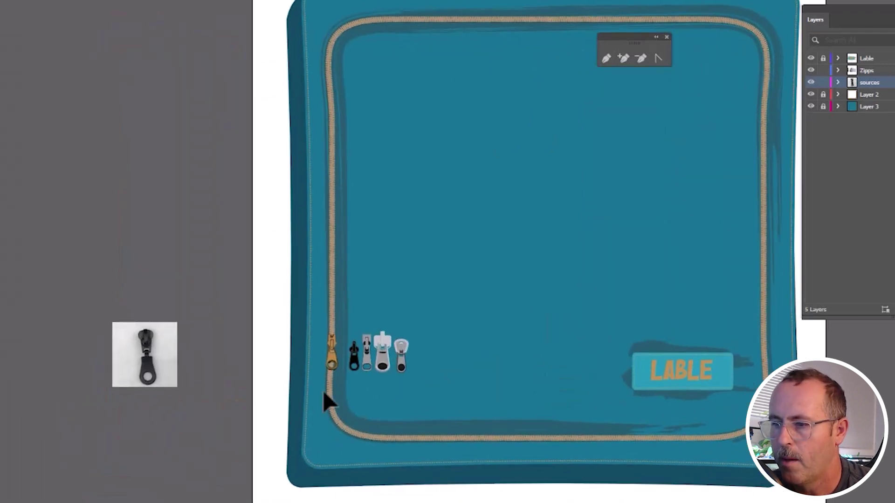
{"action": "scroll", "coordinate": [158, 401], "scroll_direction": "up", "scroll_amount": 8}
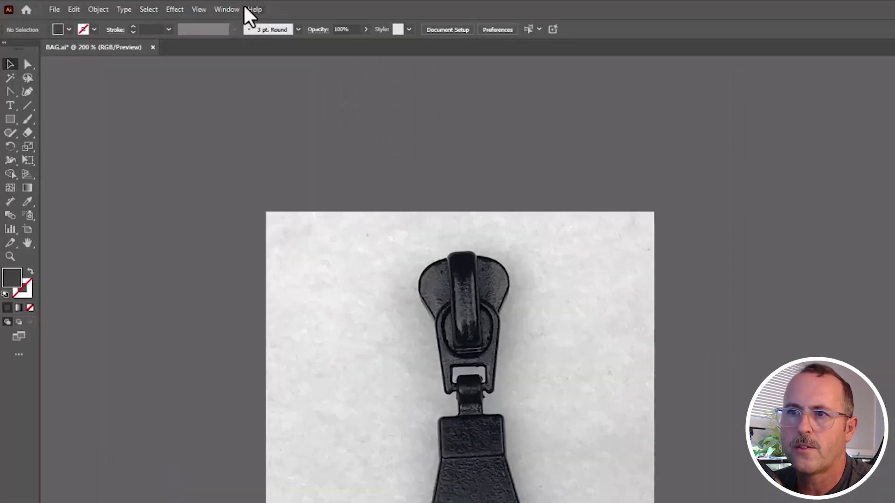
{"action": "left_click", "coordinate": [226, 10]}
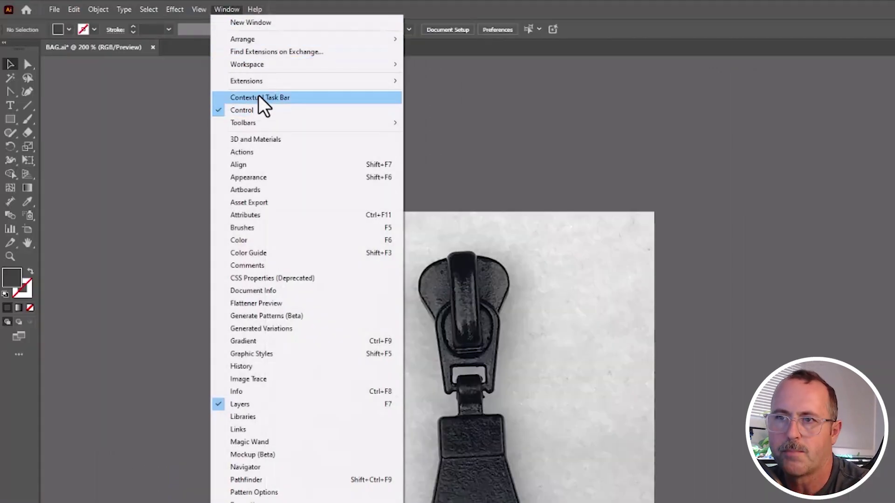
{"action": "left_click", "coordinate": [260, 97]}
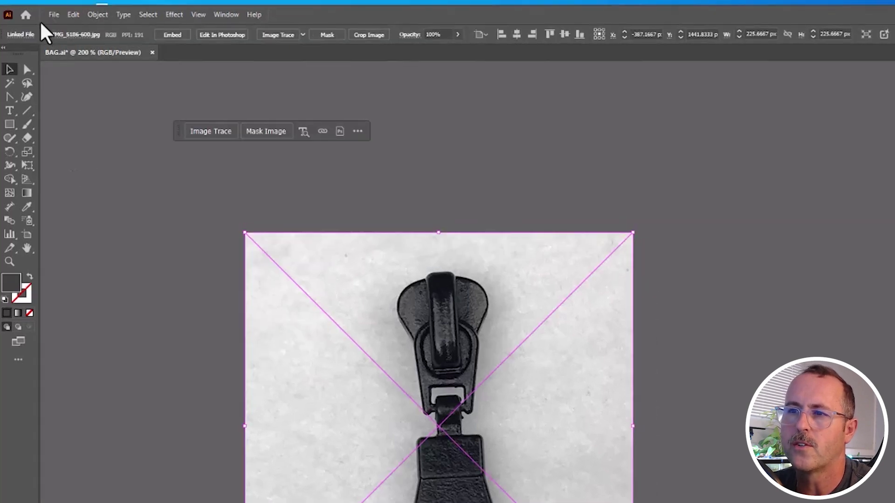
{"action": "left_click", "coordinate": [52, 10]}
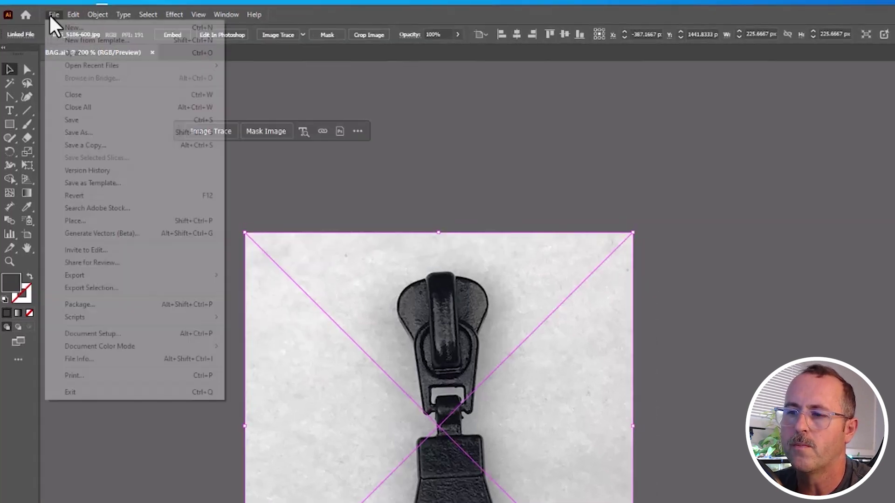
{"action": "left_click", "coordinate": [819, 253]}
Step: With no fill and a dark stroke, trace the zipper pull's right side with the Pen tool from its head around the bottom of the ring
{"action": "left_click", "coordinate": [681, 325]}
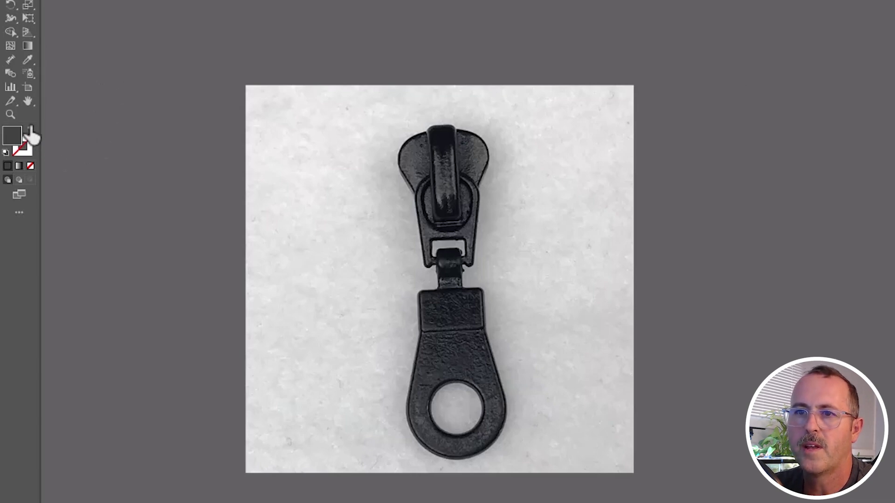
{"action": "left_click", "coordinate": [31, 129]}
{"action": "left_click", "coordinate": [423, 122]}
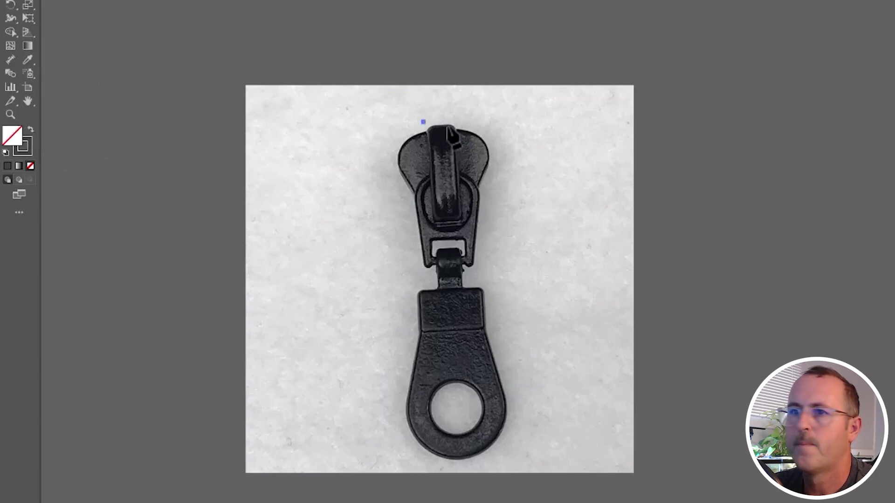
{"action": "left_click_drag", "start_coordinate": [453, 125], "coordinate": [493, 155]}
{"action": "left_click_drag", "start_coordinate": [475, 186], "coordinate": [483, 198]}
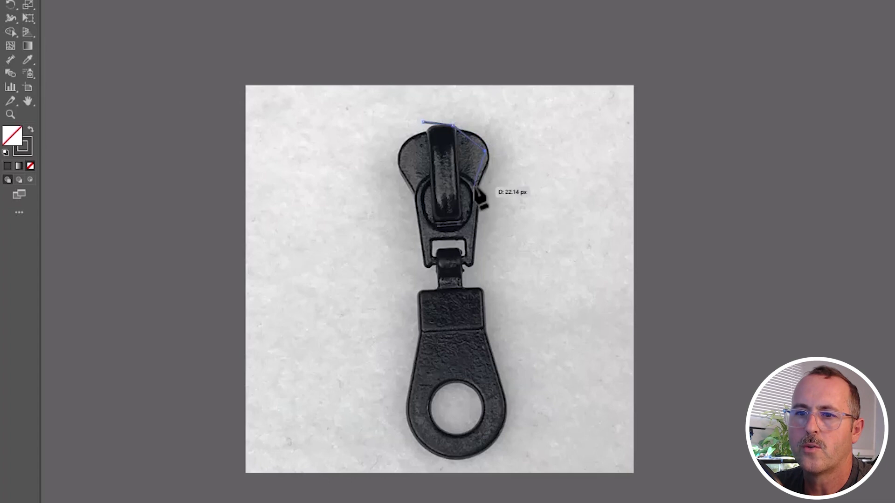
{"action": "left_click_drag", "start_coordinate": [472, 265], "coordinate": [474, 289]}
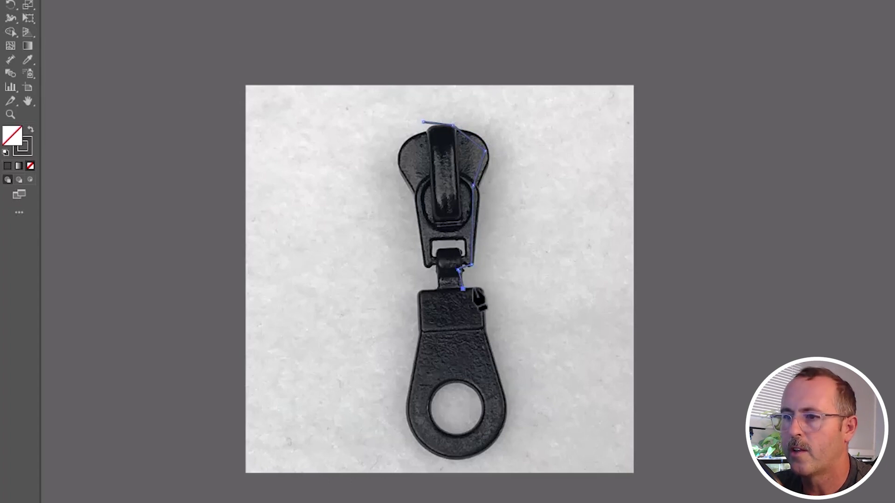
{"action": "left_click", "coordinate": [482, 289]}
{"action": "left_click_drag", "start_coordinate": [484, 330], "coordinate": [489, 340]}
{"action": "left_click_drag", "start_coordinate": [506, 414], "coordinate": [512, 422]}
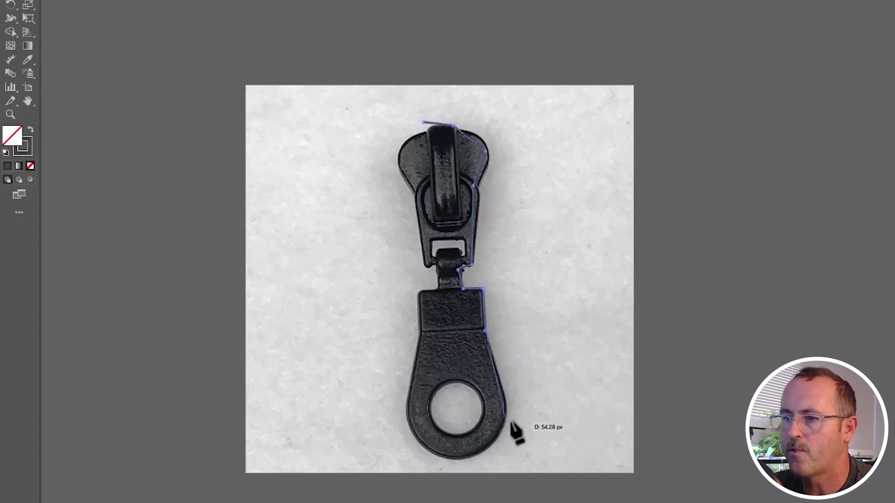
{"action": "left_click_drag", "start_coordinate": [456, 459], "coordinate": [407, 425]}
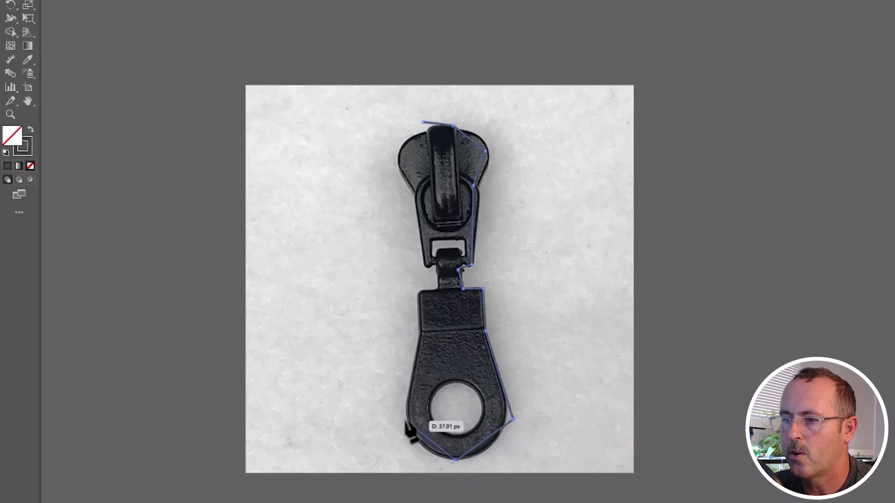
Step: Continue the outline up the zipper pull's left side and close it at the starting point on the head
{"action": "left_click", "coordinate": [406, 419]}
{"action": "left_click", "coordinate": [421, 333]}
{"action": "left_click", "coordinate": [416, 291]}
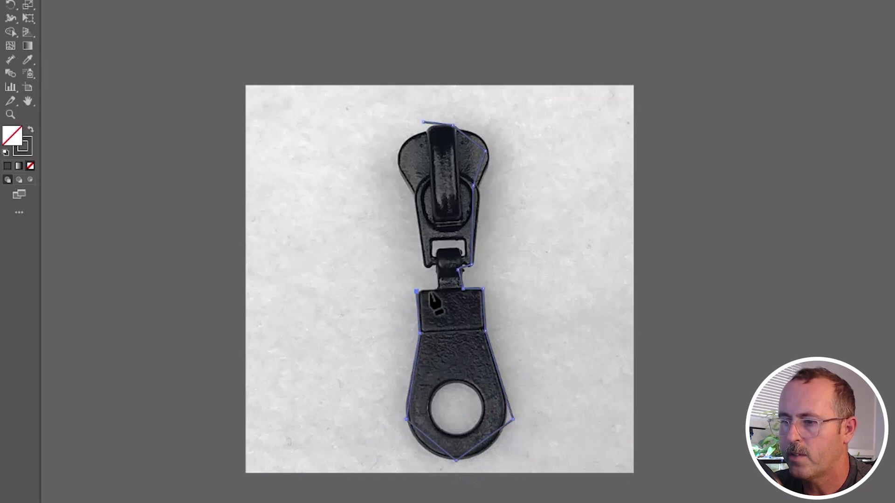
{"action": "left_click", "coordinate": [435, 289]}
{"action": "left_click", "coordinate": [433, 267]}
{"action": "left_click", "coordinate": [425, 265]}
{"action": "left_click", "coordinate": [415, 194]}
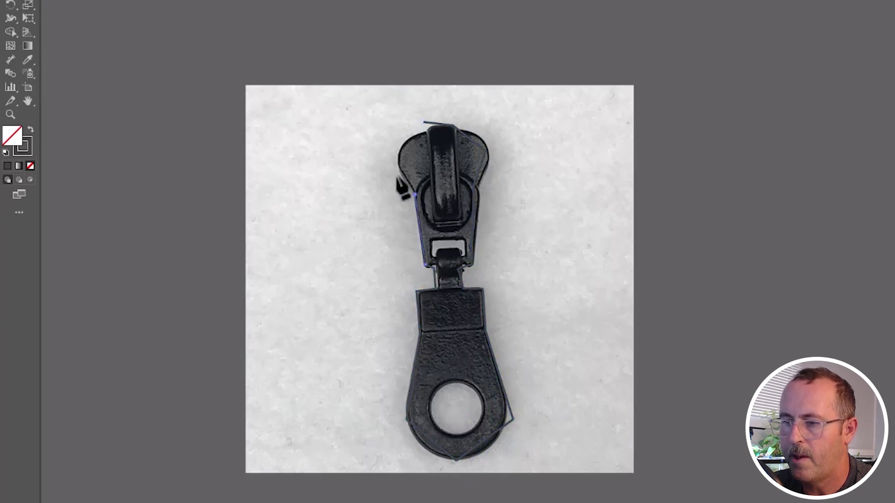
{"action": "left_click", "coordinate": [414, 138]}
{"action": "left_click", "coordinate": [423, 122]}
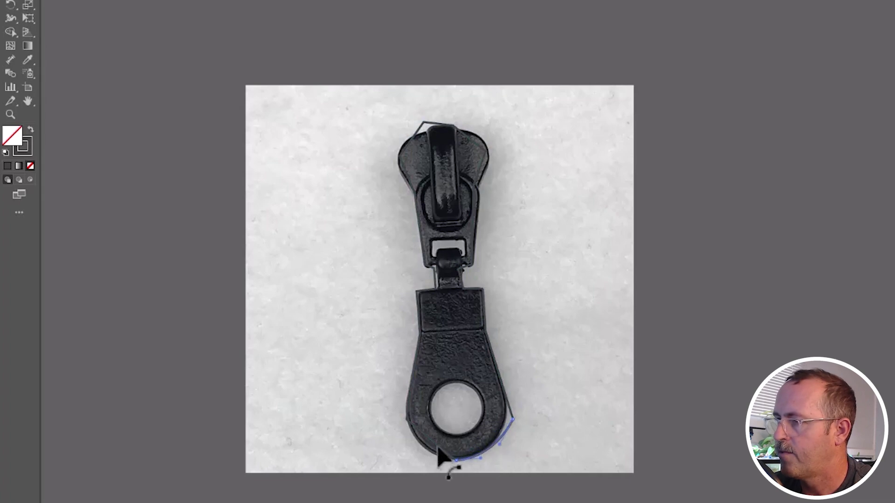
Step: Curve the outline's lower left segment around the ring and swap the dark stroke to a solid fill
{"action": "left_click_drag", "start_coordinate": [431, 439], "coordinate": [419, 449]}
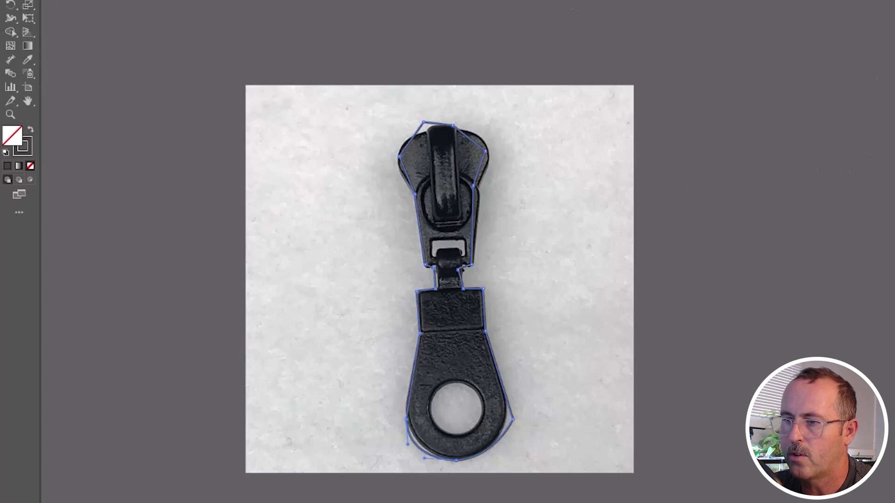
{"action": "key", "text": "v"}
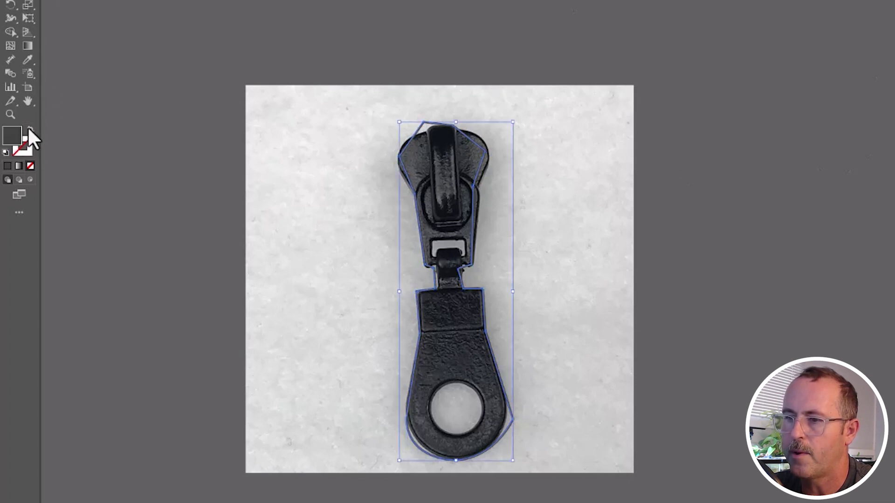
{"action": "left_click", "coordinate": [29, 129]}
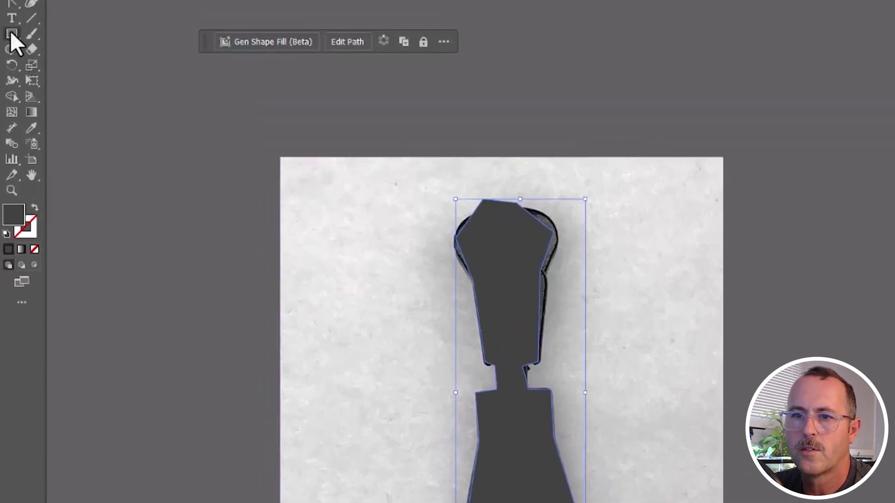
Step: Draw an ellipse about 27 by 36 px in the lower part of the dark shape and fill it with white
{"action": "left_click", "coordinate": [14, 119]}
{"action": "left_click", "coordinate": [88, 157]}
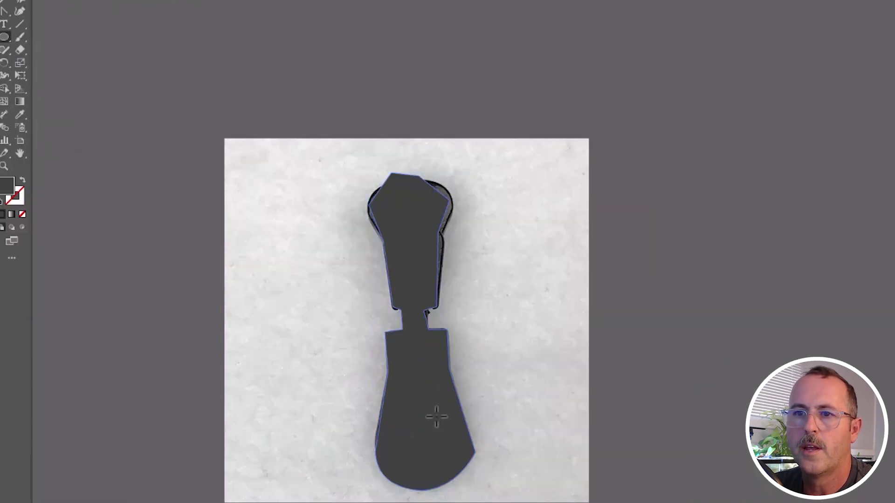
{"action": "mouse_move", "coordinate": [436, 416]}
{"action": "left_mouse_down"}
{"action": "mouse_move", "coordinate": [397, 444]}
{"action": "mouse_move", "coordinate": [392, 474]}
{"action": "mouse_move", "coordinate": [426, 455]}
{"action": "left_mouse_up"}
{"action": "key", "text": "v"}
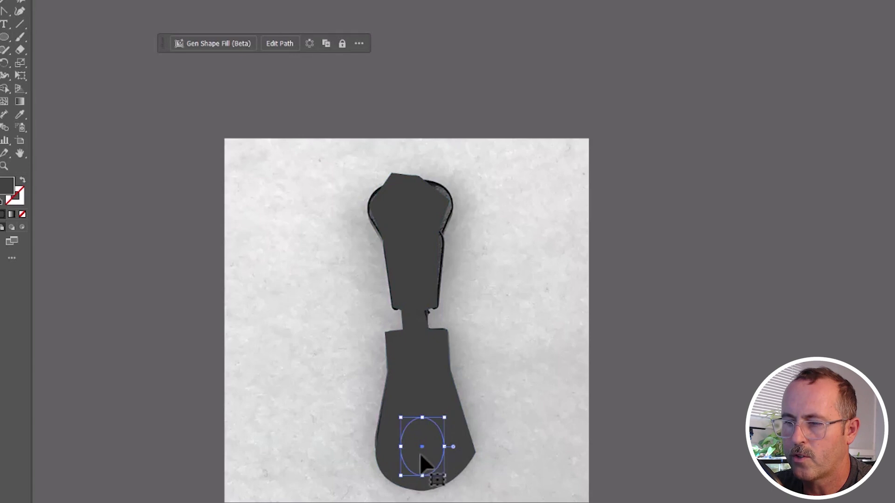
{"action": "left_click", "coordinate": [47, 21]}
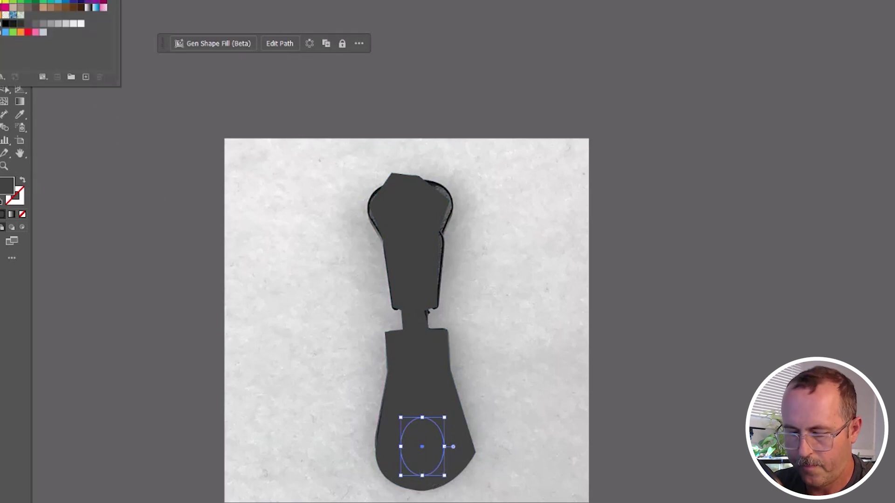
{"action": "left_click", "coordinate": [11, 53]}
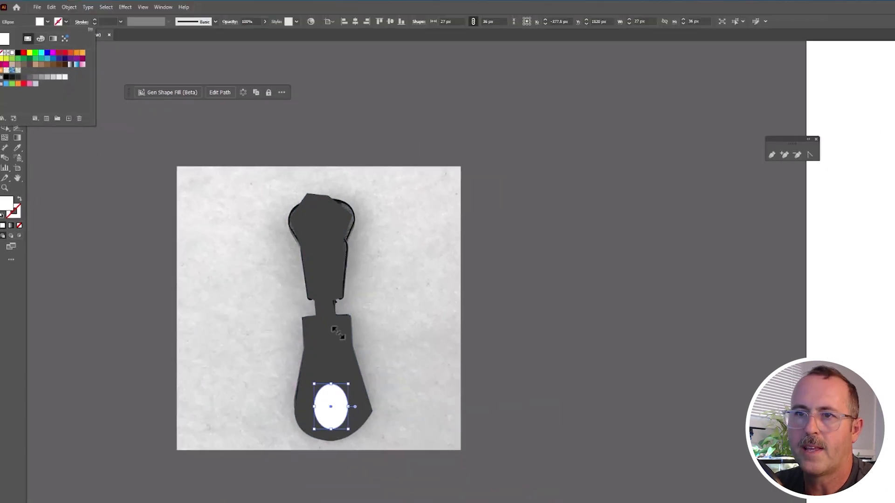
Step: Move the dark zipper pull shape and the white ellipse off the photo, keeping the ellipse as the shape's ring hole
{"action": "left_click", "coordinate": [323, 286]}
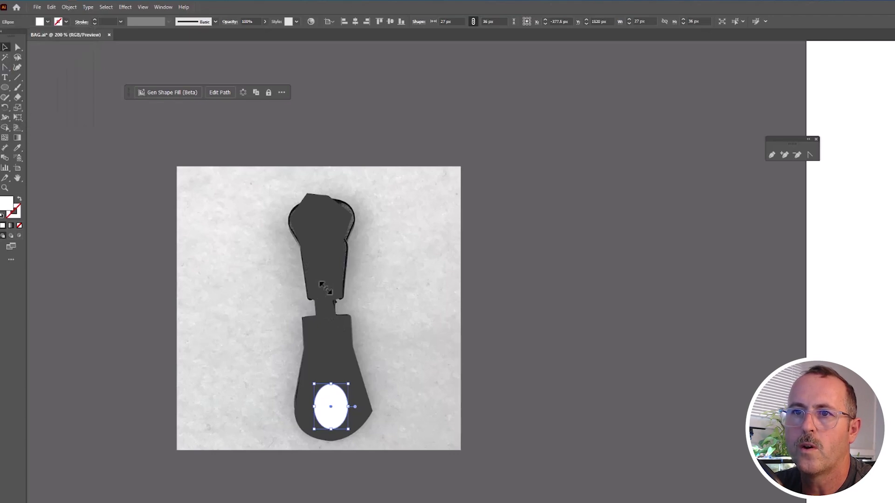
{"action": "left_click_drag", "start_coordinate": [326, 293], "coordinate": [543, 286]}
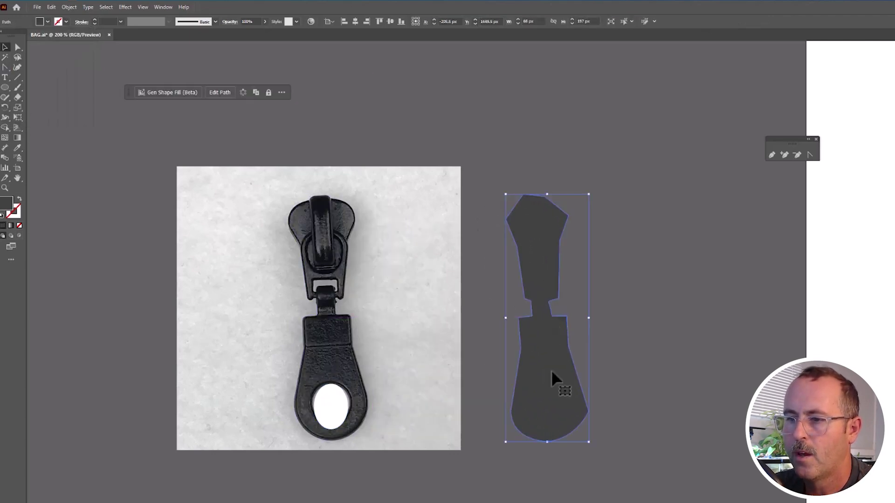
{"action": "left_click_drag", "start_coordinate": [321, 414], "coordinate": [565, 411]}
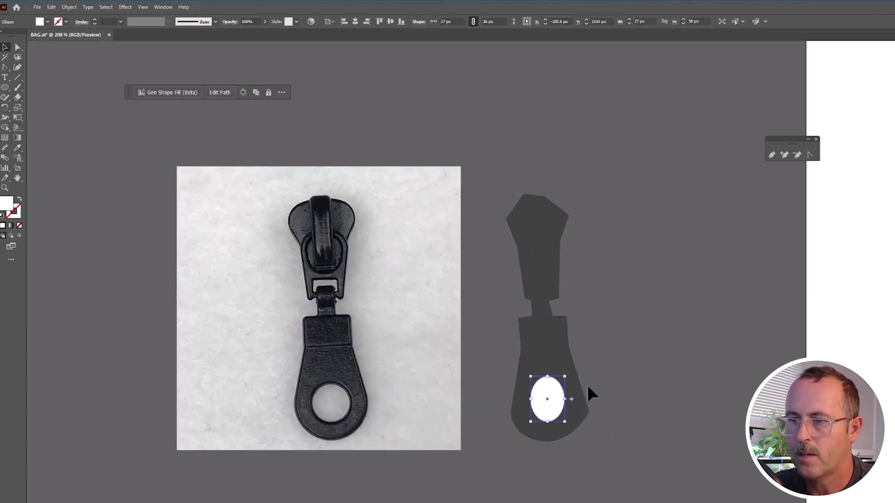
Step: Start Gen Shape Fill on the dark shape and ellipse with the prompt "zipper pull no zipper teeth with a nylon tag" and open its effects settings
{"action": "key", "text": "ctrl+a"}
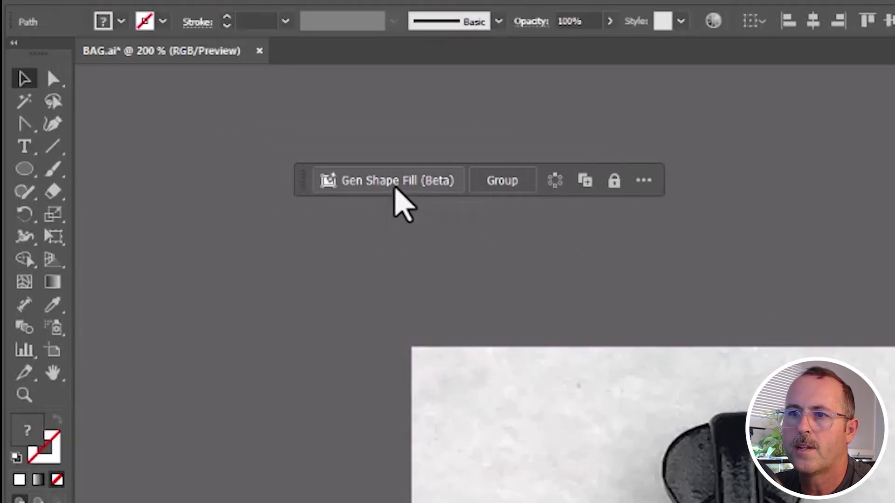
{"action": "left_click", "coordinate": [396, 184]}
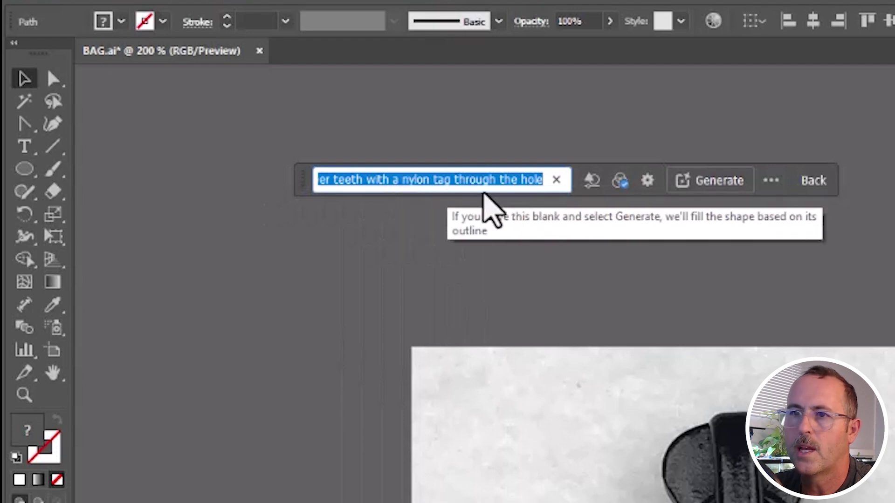
{"action": "left_click", "coordinate": [480, 184]}
{"action": "left_click", "coordinate": [648, 180]}
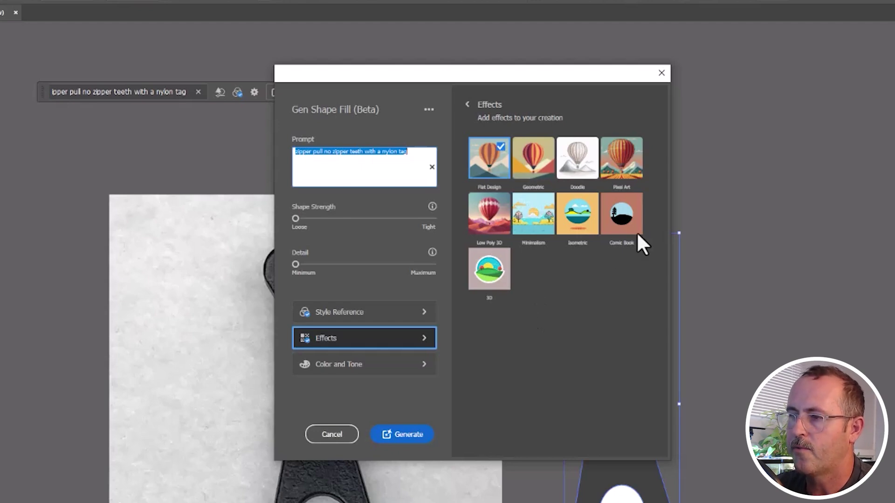
{"action": "left_click", "coordinate": [616, 214]}
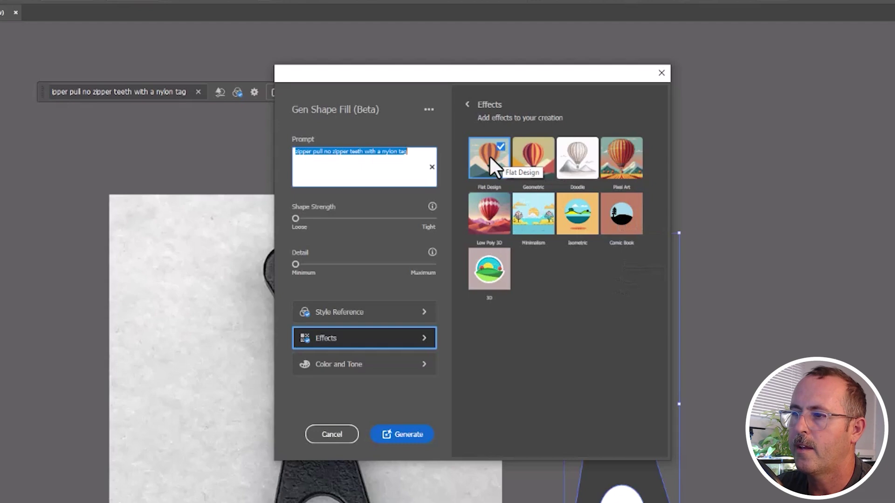
Step: Replace the style reference asset with the black zipper pull photo and move the settings dialog clear of the artwork
{"action": "left_click", "coordinate": [384, 312]}
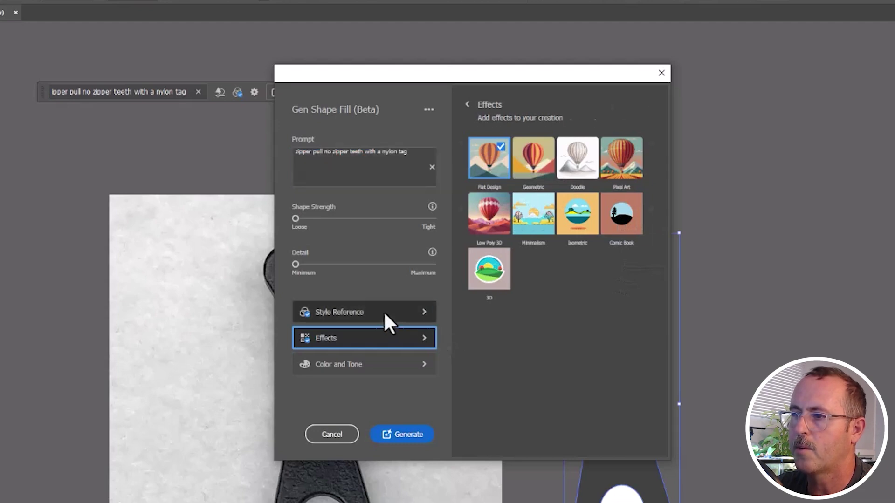
{"action": "left_click_drag", "start_coordinate": [524, 71], "coordinate": [810, 48]}
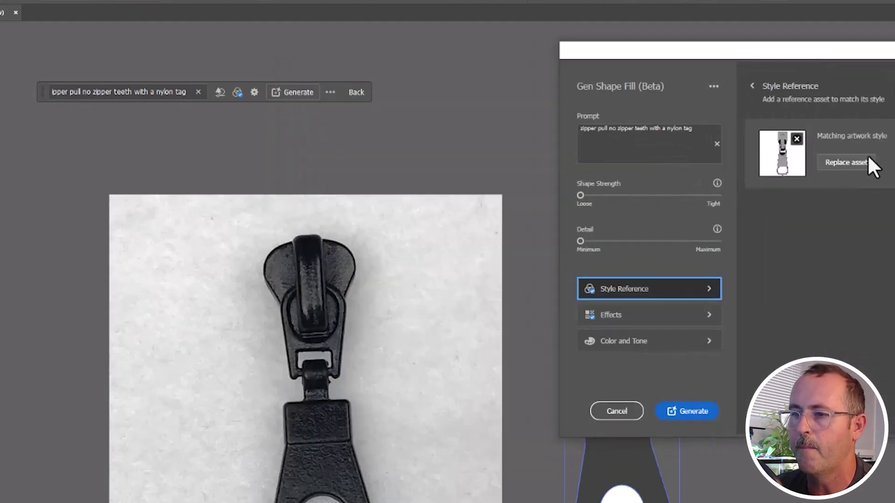
{"action": "left_click", "coordinate": [852, 161]}
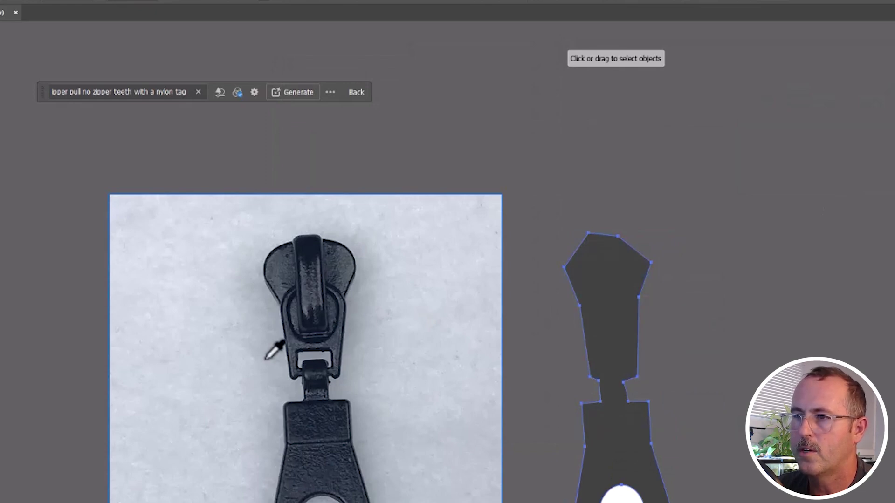
{"action": "left_click", "coordinate": [331, 289]}
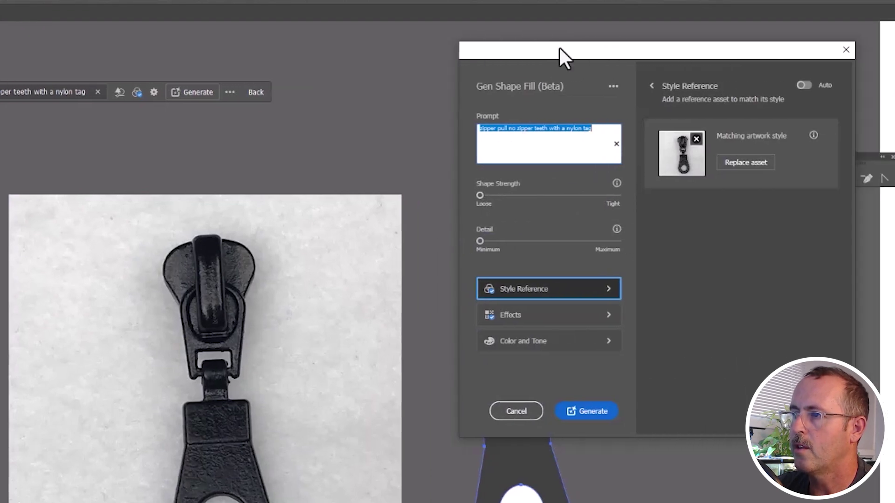
{"action": "left_click_drag", "start_coordinate": [659, 48], "coordinate": [826, 51]}
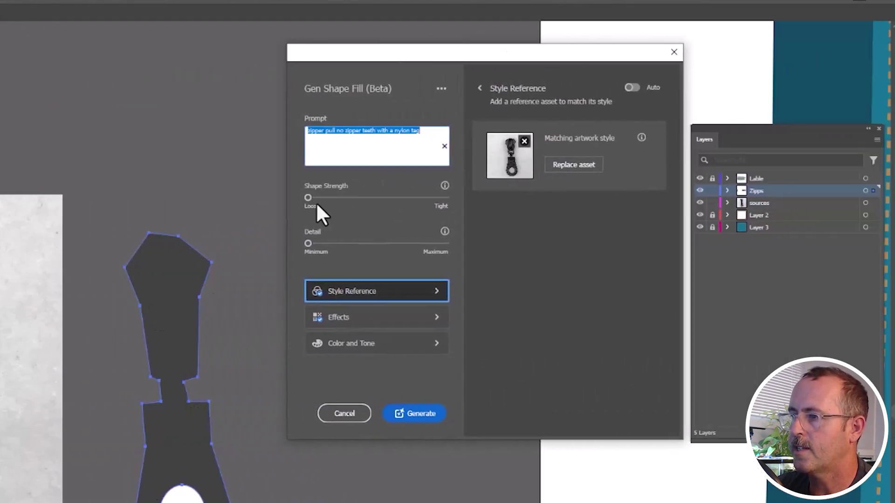
Step: Set Shape Strength about midway between Loose and Tight, check the effects and color options, and generate the shape fill
{"action": "left_click", "coordinate": [342, 198]}
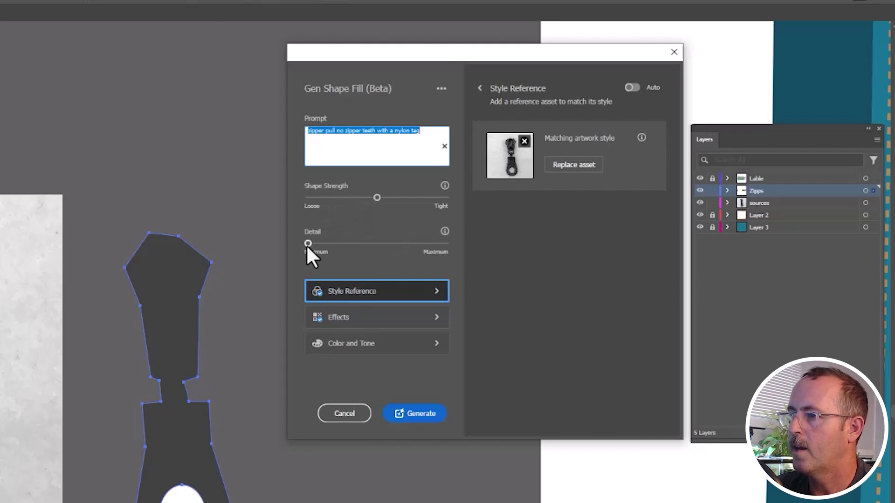
{"action": "left_click", "coordinate": [371, 317]}
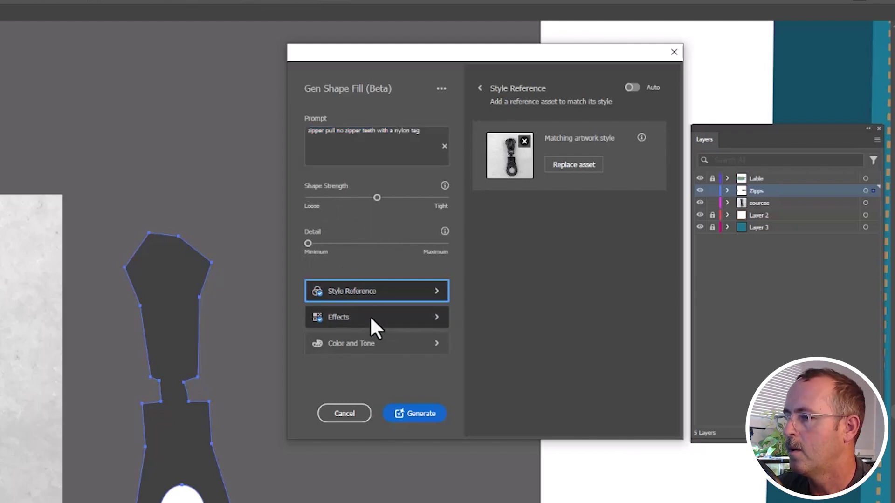
{"action": "left_click", "coordinate": [381, 346]}
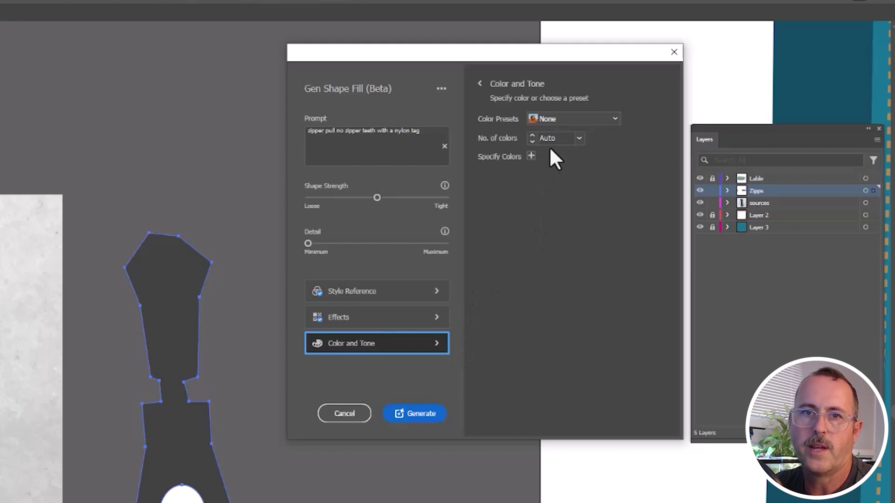
{"action": "left_click", "coordinate": [419, 417]}
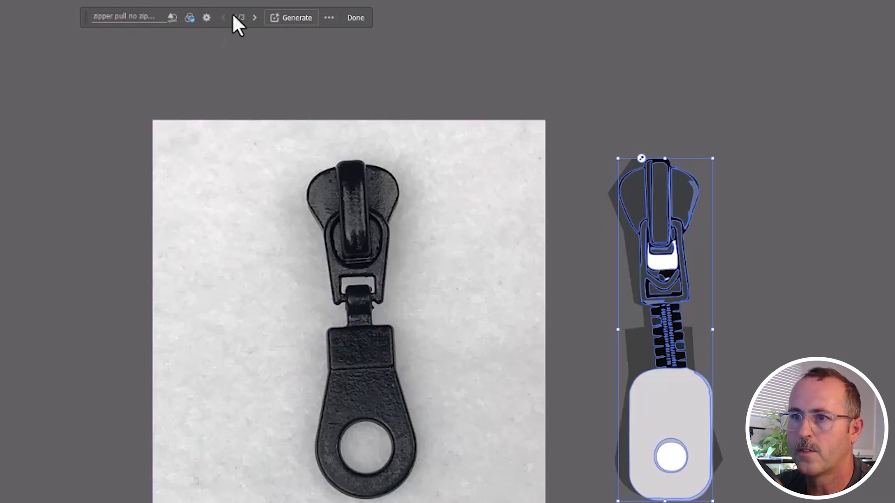
Step: Choose the third generated variation, moved off the traced shape, and delete the dark traced shape
{"action": "left_click", "coordinate": [254, 17]}
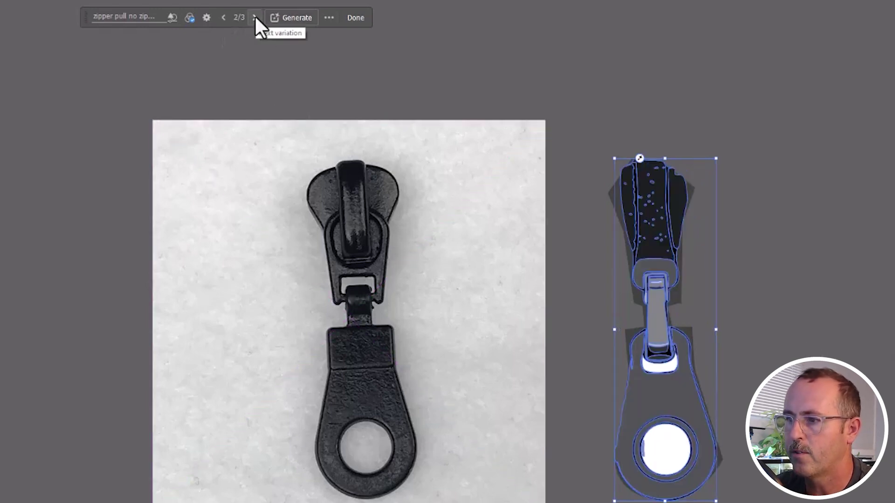
{"action": "left_click", "coordinate": [255, 17]}
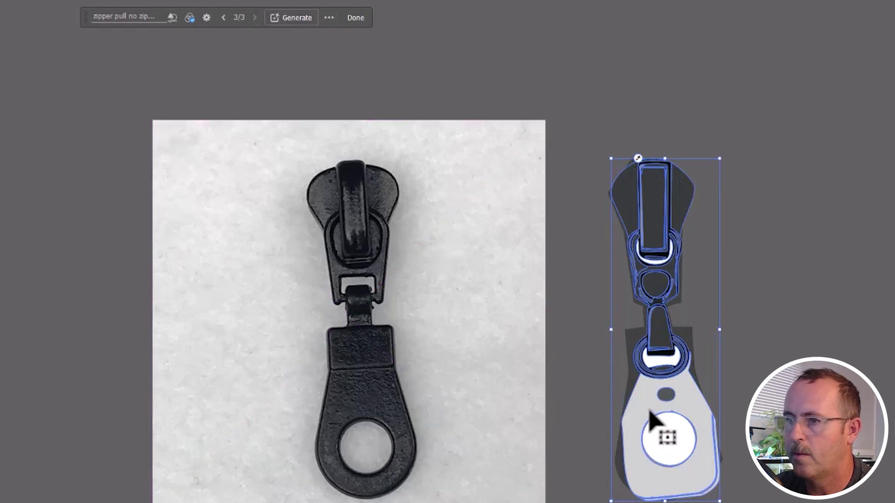
{"action": "left_click_drag", "start_coordinate": [651, 416], "coordinate": [787, 407]}
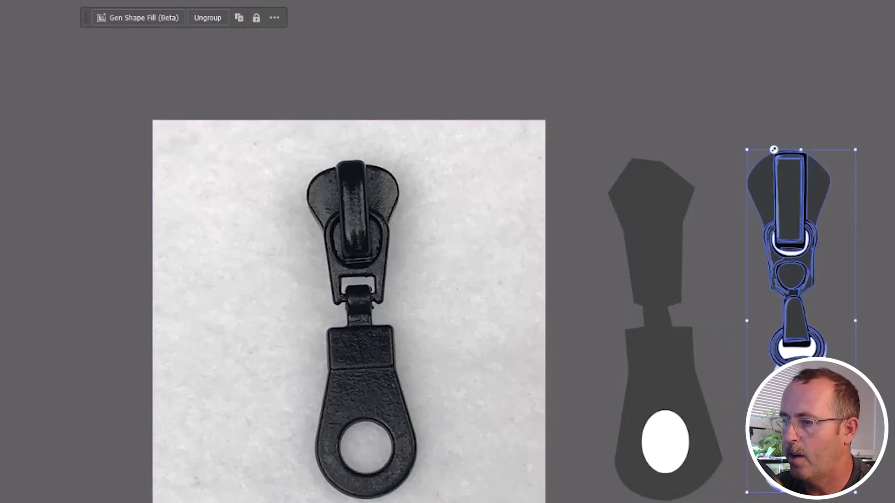
{"action": "left_click", "coordinate": [648, 238]}
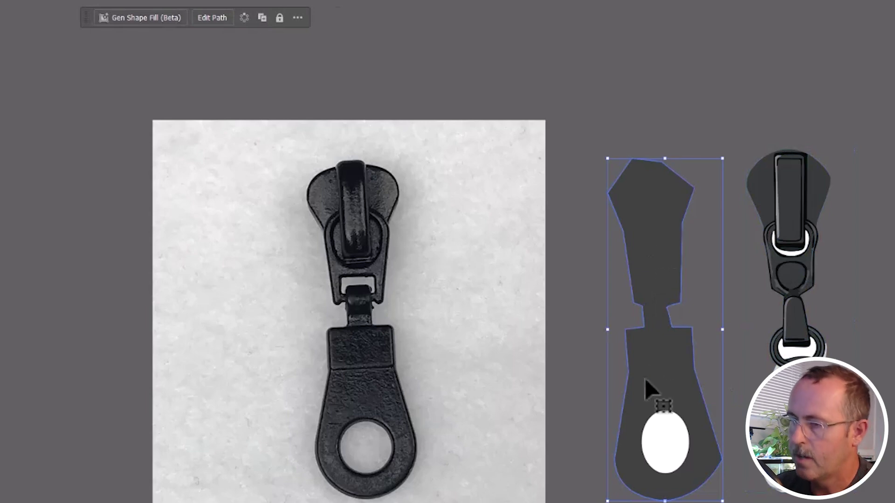
{"action": "key", "text": "Delete"}
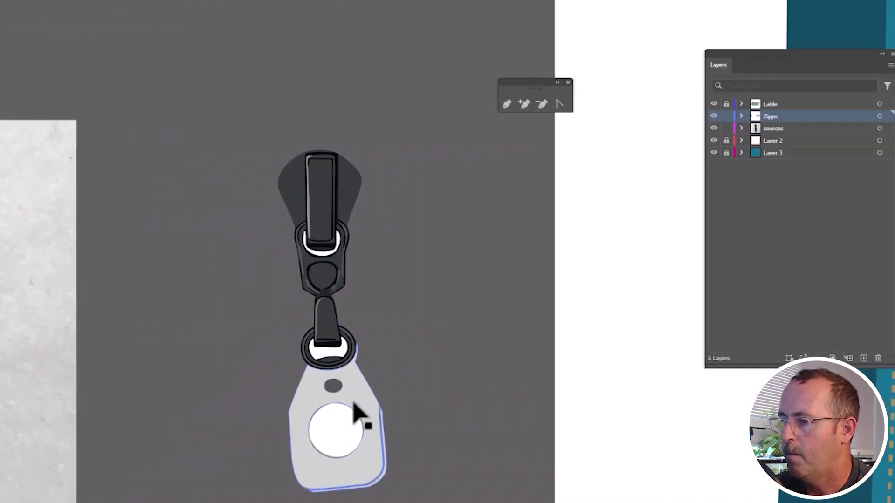
Step: Examine the generated zipper pull's details up close and compare it with the zipper pulls on the bag illustration
{"action": "left_click_drag", "start_coordinate": [359, 419], "coordinate": [296, 401]}
{"action": "scroll", "coordinate": [275, 159], "scroll_direction": "up", "scroll_amount": 3}
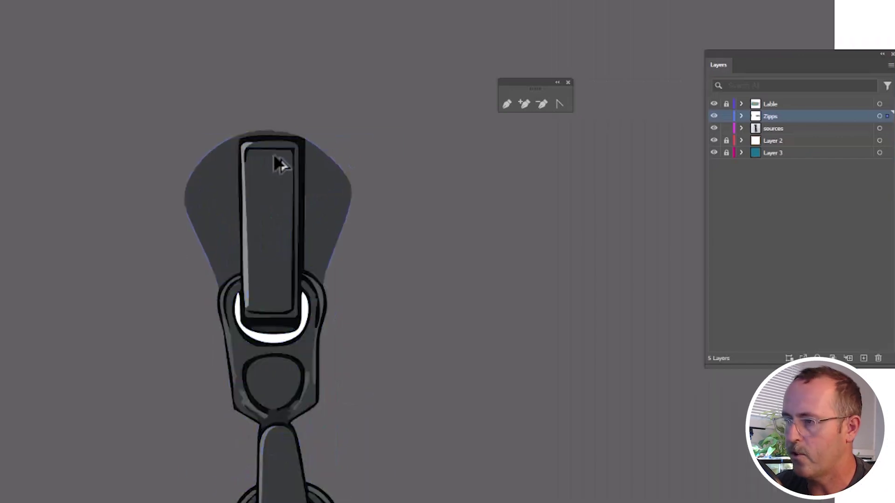
{"action": "left_click_drag", "start_coordinate": [273, 287], "coordinate": [215, 40]}
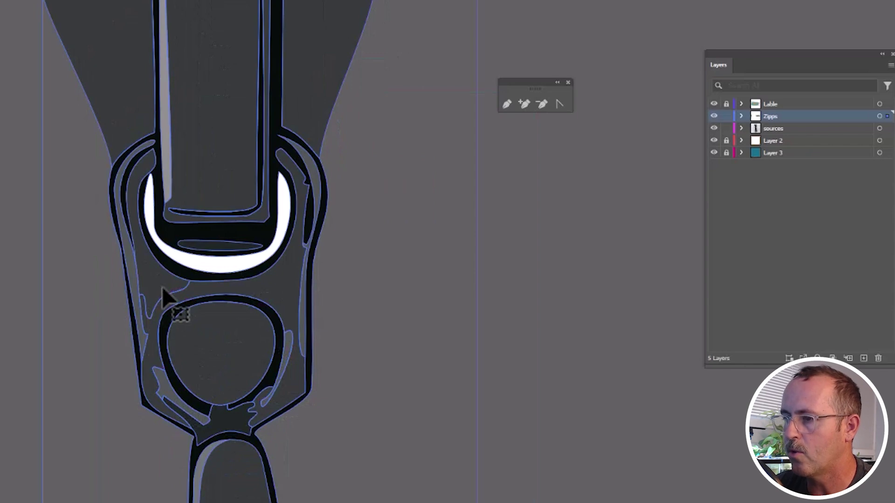
{"action": "key", "text": "ctrl+minus"}
{"action": "key", "text": "ctrl+minus"}
{"action": "key", "text": "ctrl+minus"}
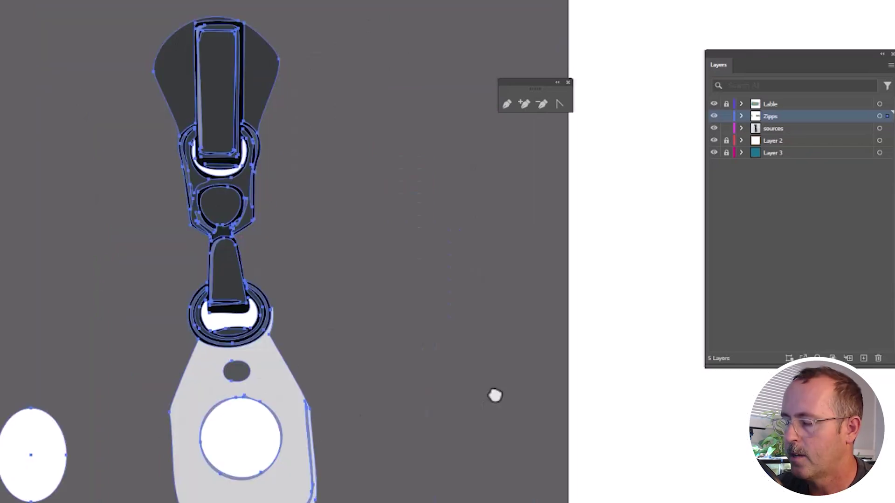
{"action": "left_click_drag", "start_coordinate": [495, 395], "coordinate": [258, 384]}
{"action": "left_click_drag", "start_coordinate": [676, 354], "coordinate": [0, 384]}
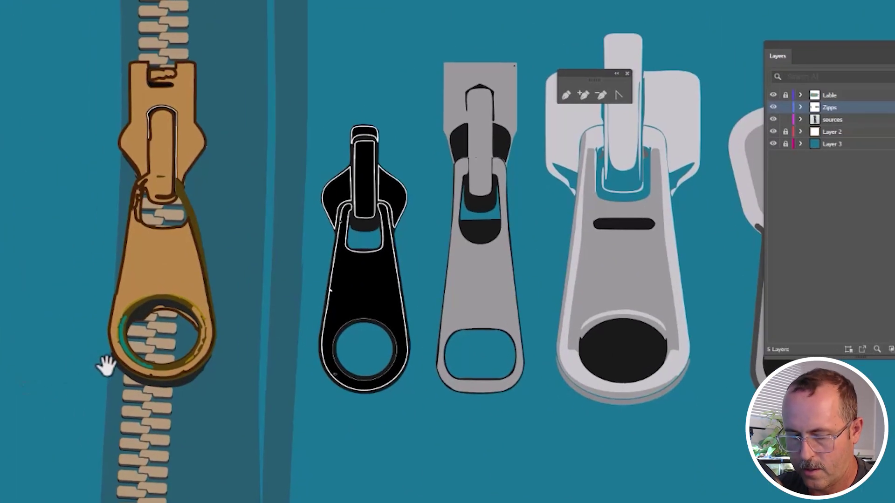
{"action": "scroll", "coordinate": [46, 371], "scroll_direction": "up", "scroll_amount": 5}
{"action": "left_click_drag", "start_coordinate": [130, 336], "coordinate": [18, 486]}
{"action": "scroll", "coordinate": [373, 404], "scroll_direction": "down", "scroll_amount": 2}
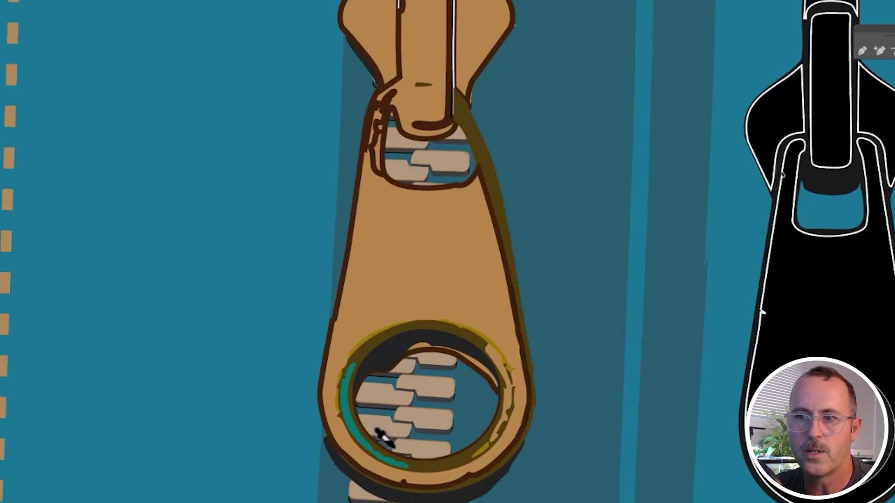
{"action": "scroll", "coordinate": [382, 435], "scroll_direction": "down", "scroll_amount": 6}
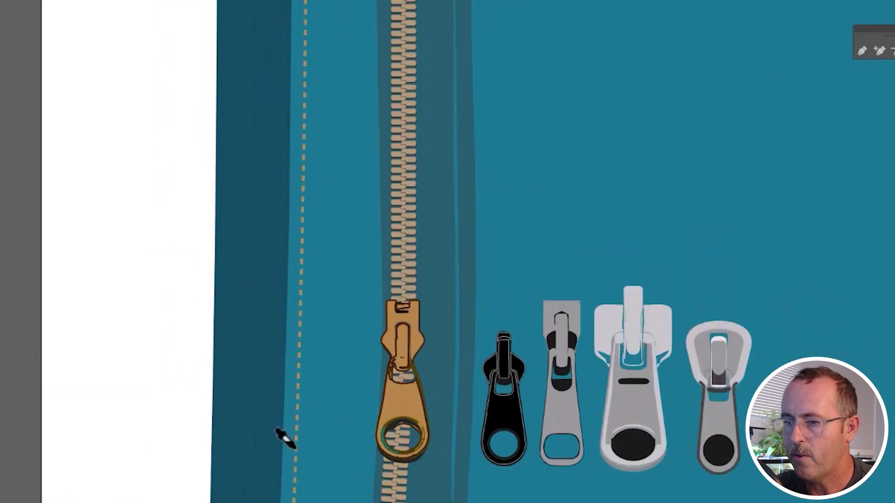
{"action": "left_click_drag", "start_coordinate": [292, 454], "coordinate": [709, 361]}
{"action": "scroll", "coordinate": [380, 389], "scroll_direction": "up", "scroll_amount": 5}
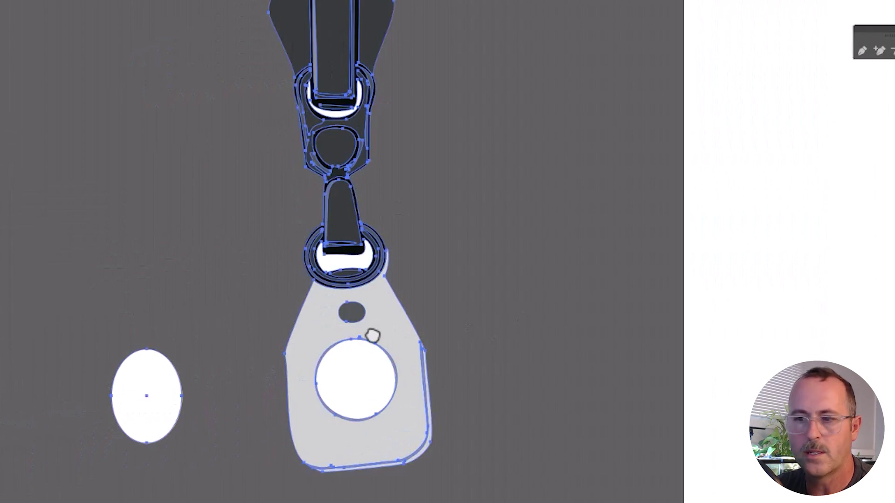
Step: Delete the leftover white ellipse beside the generated zipper pull
{"action": "key", "text": "v"}
{"action": "left_click", "coordinate": [172, 409]}
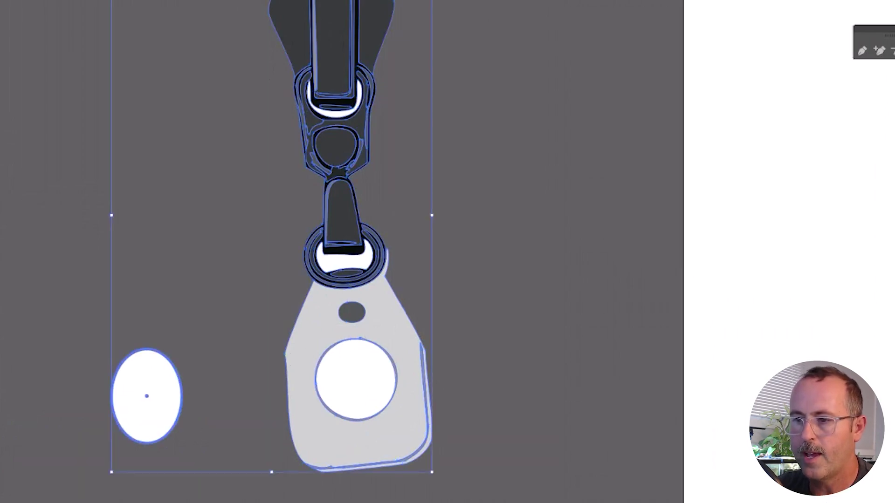
{"action": "left_click", "coordinate": [159, 474]}
{"action": "left_click", "coordinate": [156, 434]}
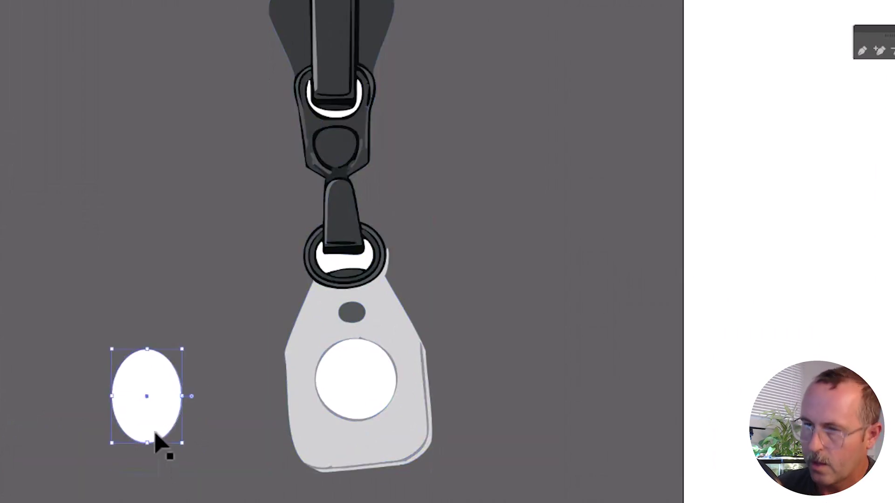
{"action": "key", "text": "Delete"}
Step: Start Generate Vectors and replace its style reference asset with the newly generated zipper pull
{"action": "left_click_drag", "start_coordinate": [293, 409], "coordinate": [597, 420]}
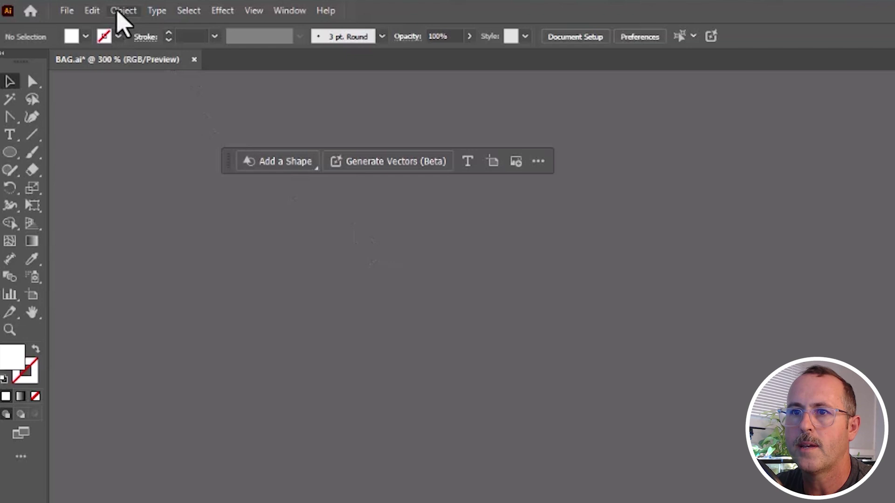
{"action": "left_click", "coordinate": [62, 6]}
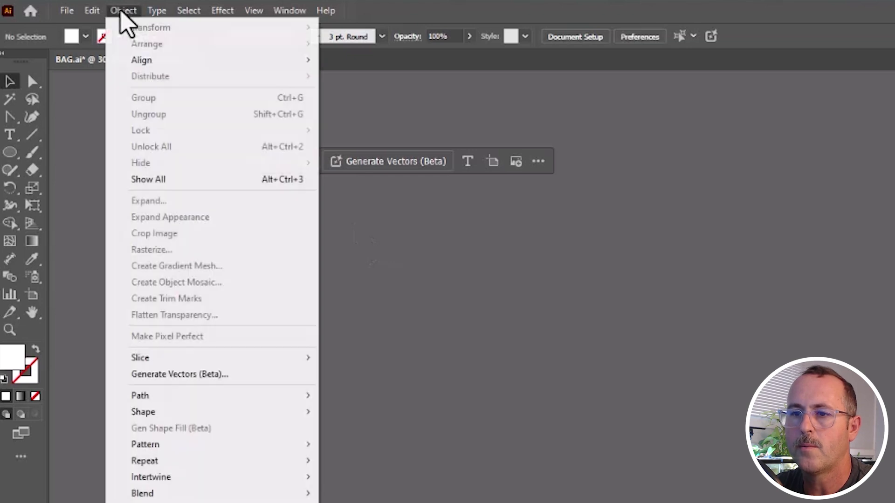
{"action": "left_click", "coordinate": [181, 374]}
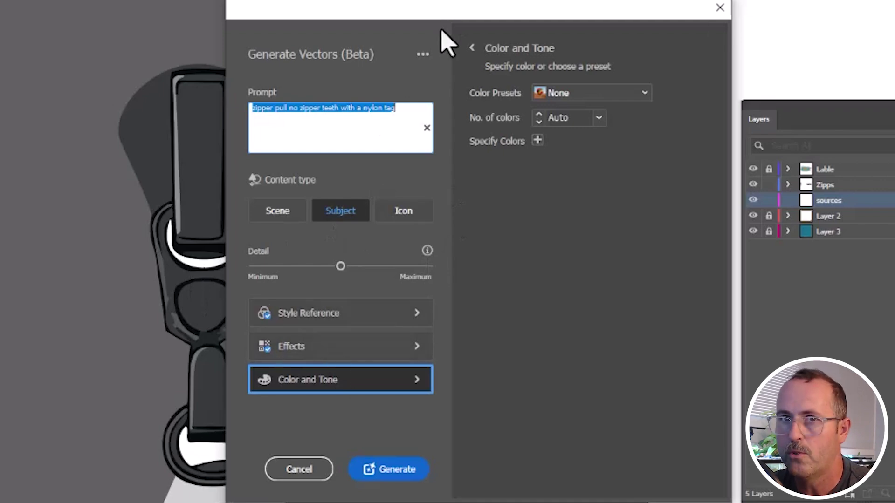
{"action": "left_click", "coordinate": [403, 213]}
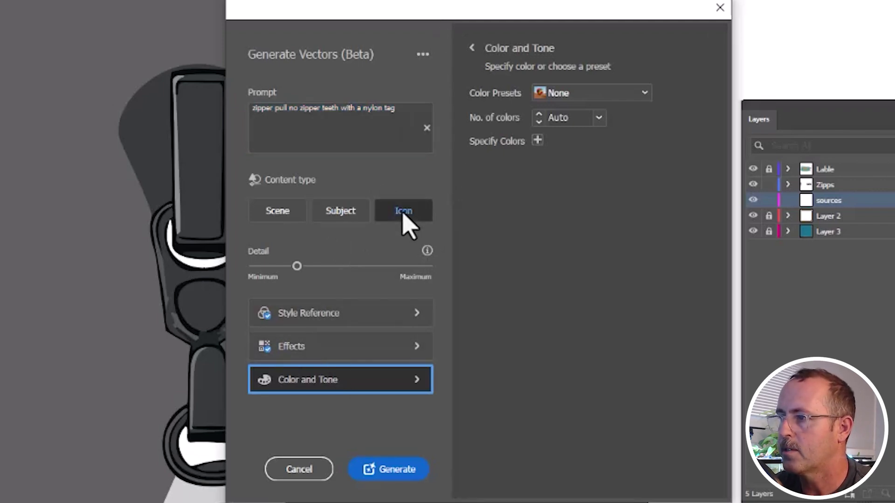
{"action": "left_click", "coordinate": [390, 315]}
{"action": "left_click", "coordinate": [528, 122]}
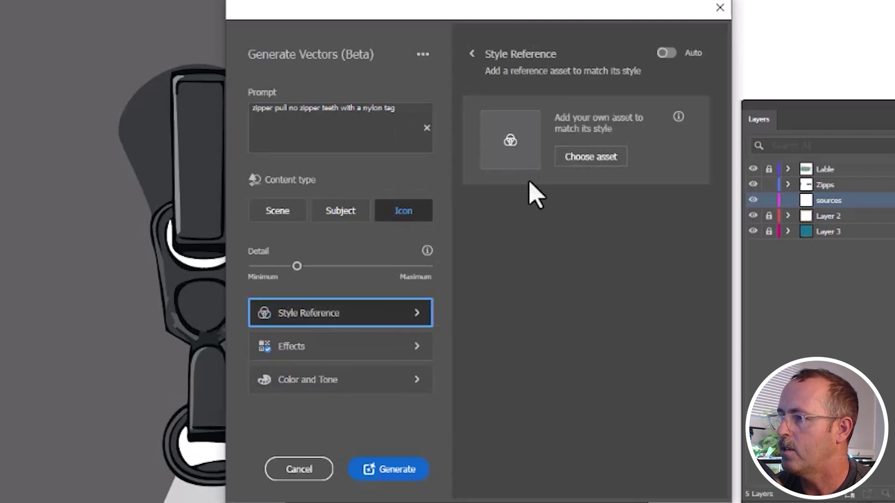
{"action": "left_click", "coordinate": [583, 156]}
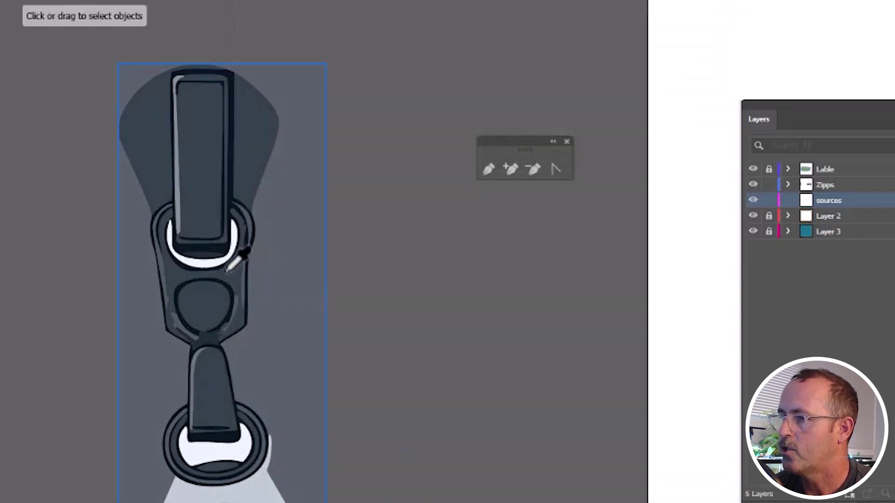
{"action": "left_click", "coordinate": [228, 268]}
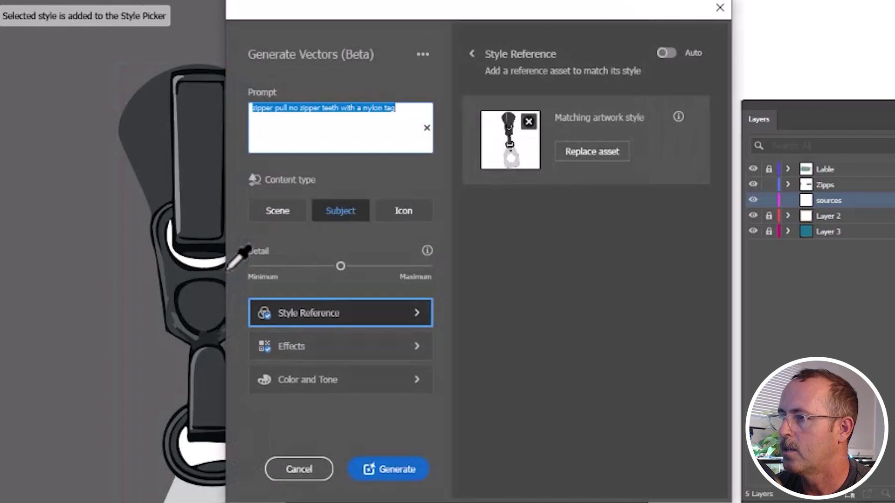
Step: Lower the detail to about a quarter, set the content type to Icon, and generate the vectors
{"action": "left_click_drag", "start_coordinate": [392, 9], "coordinate": [477, 5]}
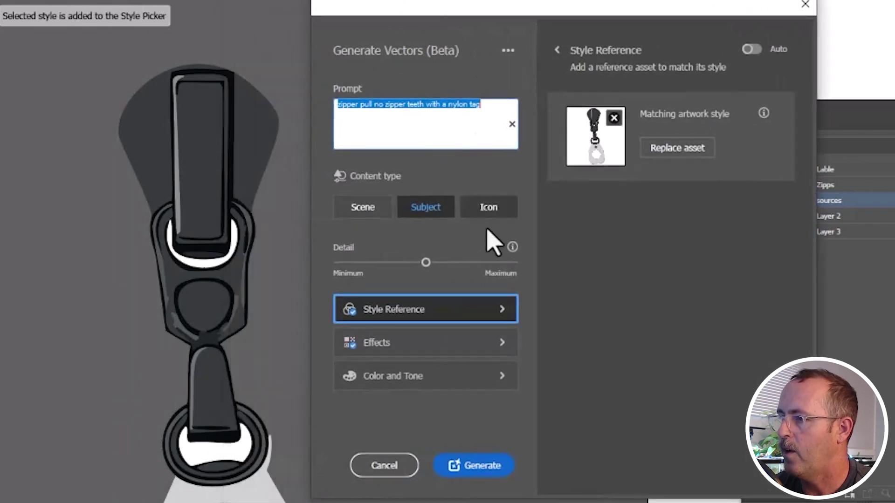
{"action": "left_click_drag", "start_coordinate": [426, 262], "coordinate": [382, 262]}
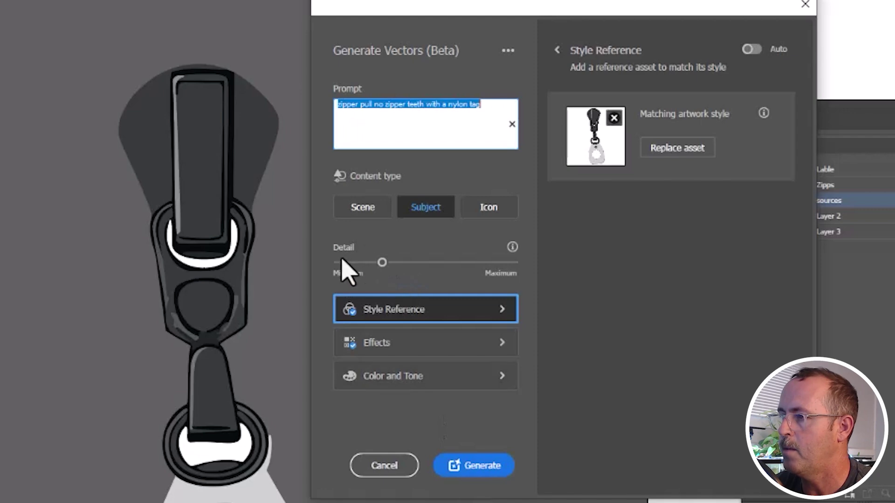
{"action": "left_click", "coordinate": [485, 212]}
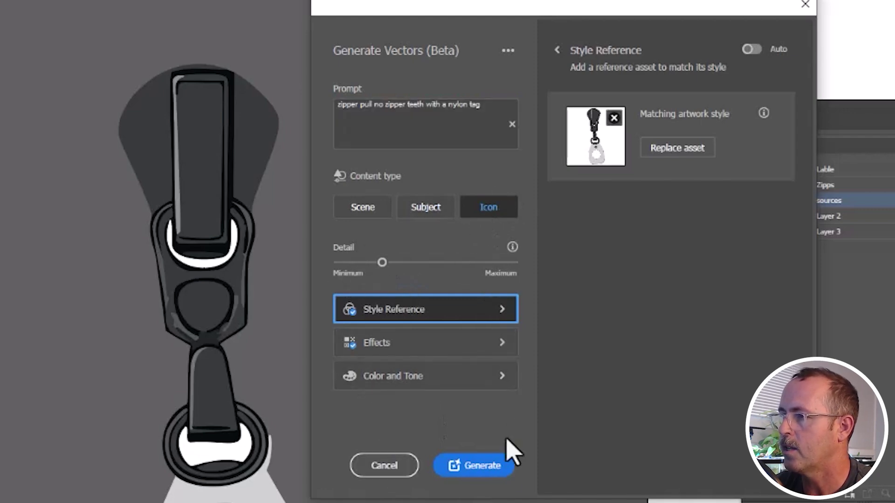
{"action": "left_click", "coordinate": [487, 466]}
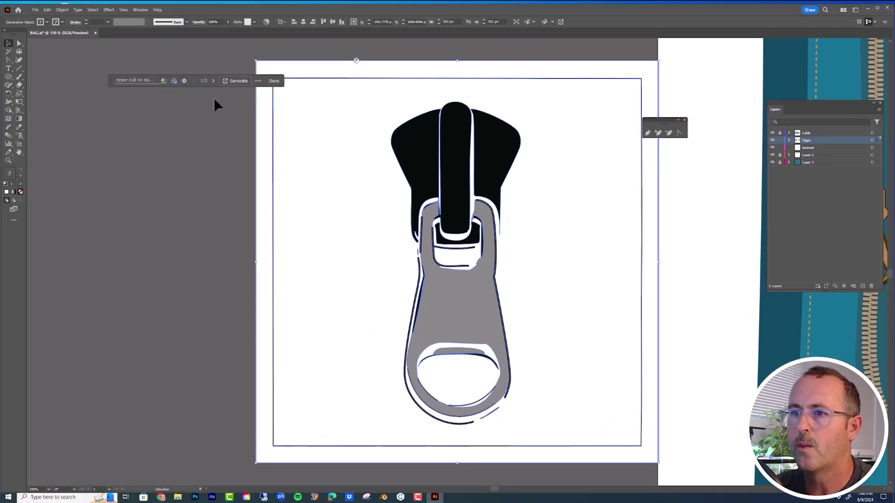
Step: Compare the three generated zipper pull variations and settle on the third one
{"action": "left_click", "coordinate": [212, 80]}
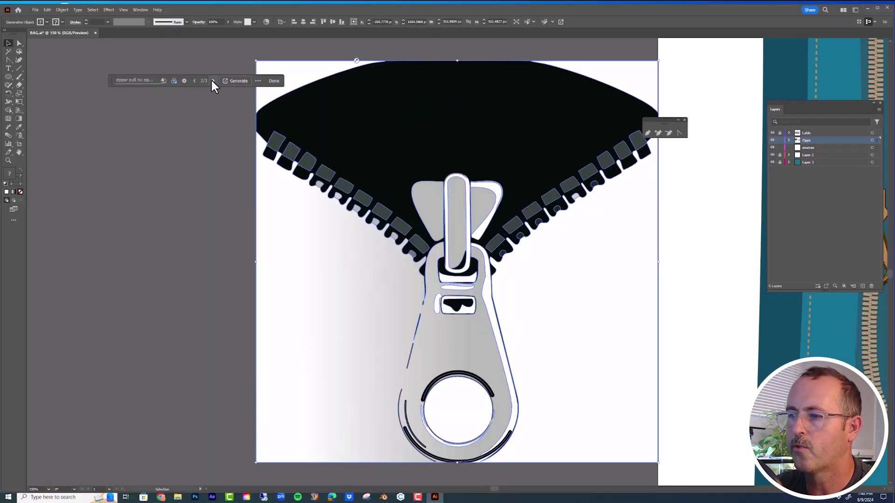
{"action": "left_click", "coordinate": [212, 80]}
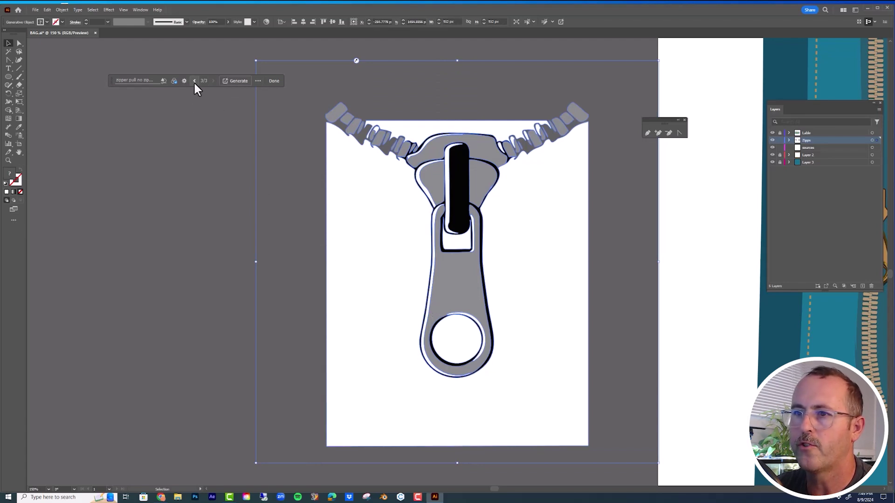
{"action": "left_click", "coordinate": [195, 82]}
{"action": "left_click", "coordinate": [195, 81]}
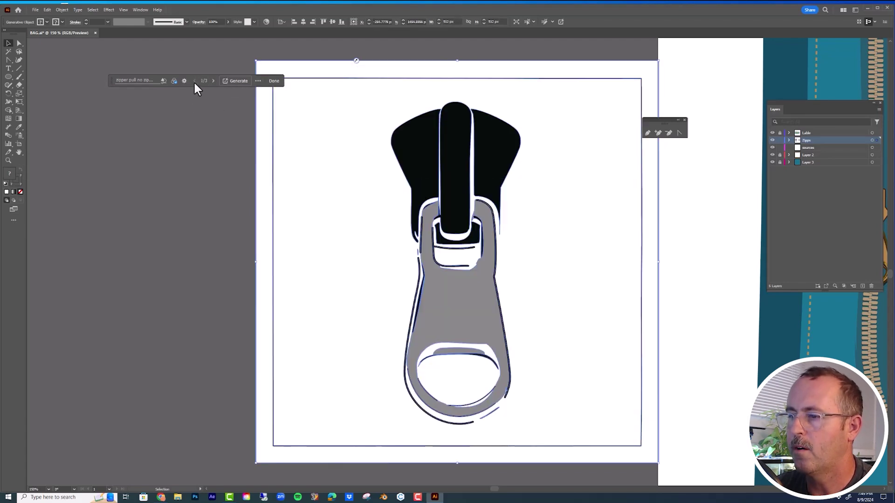
{"action": "left_click", "coordinate": [212, 81]}
{"action": "left_click", "coordinate": [212, 81]}
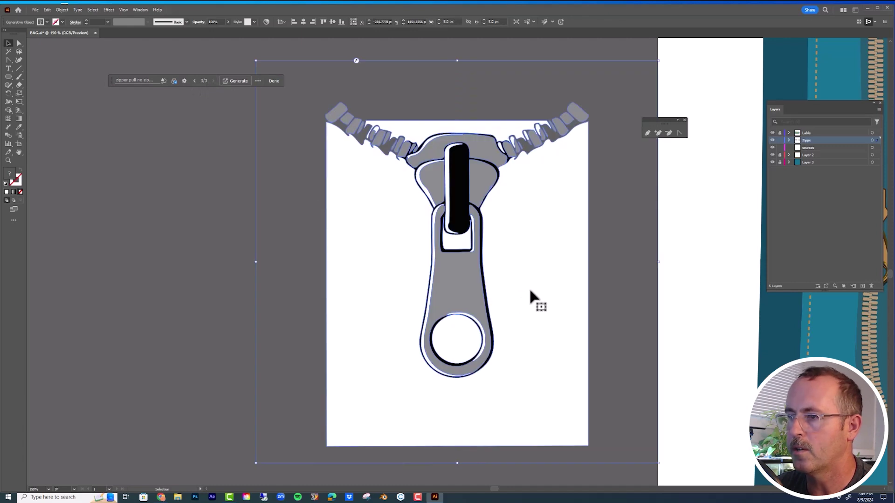
Step: Move the new zipper pull clear of the earlier one and delete the Background item from its generative object in the Zipps layer
{"action": "left_click_drag", "start_coordinate": [471, 298], "coordinate": [256, 308]}
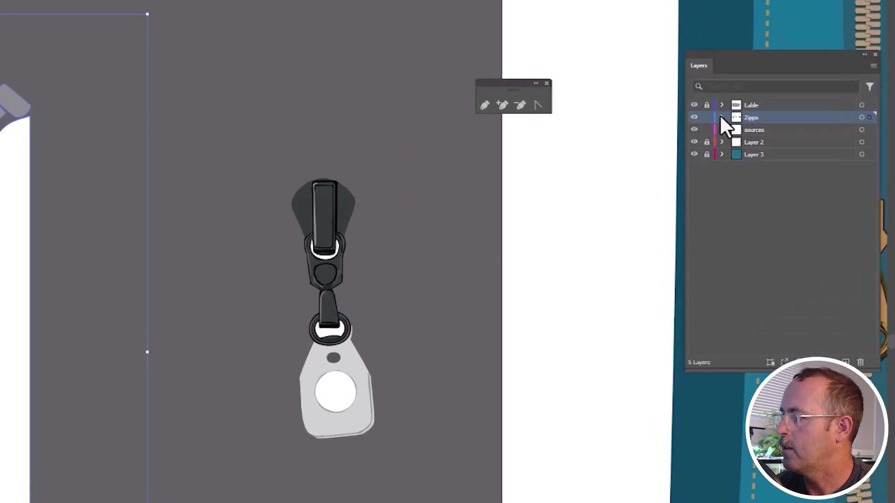
{"action": "left_click", "coordinate": [789, 140]}
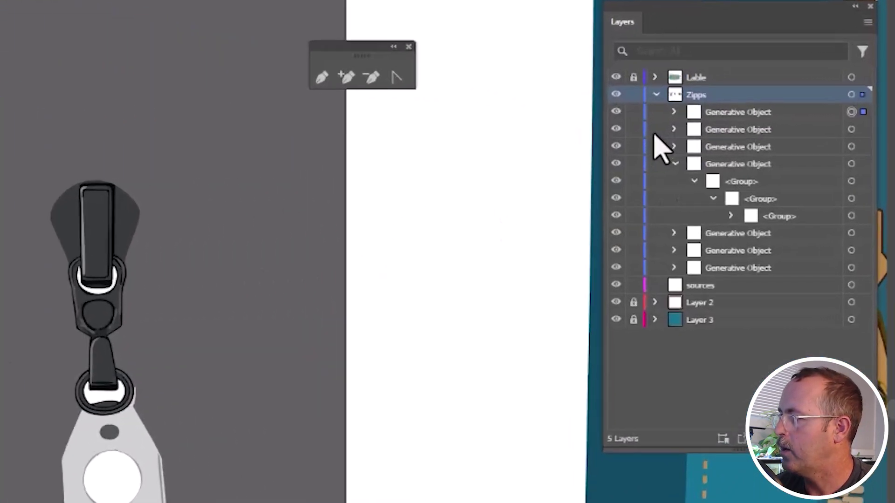
{"action": "left_click", "coordinate": [659, 163]}
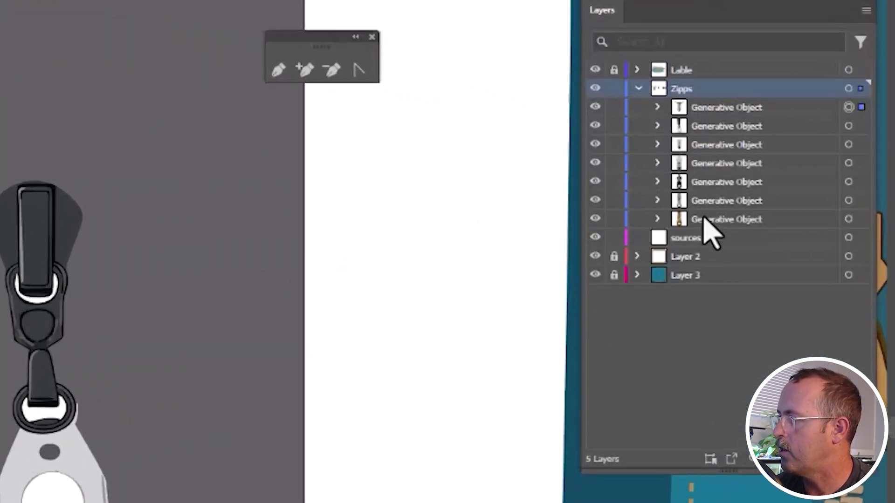
{"action": "left_click", "coordinate": [657, 107]}
{"action": "left_click", "coordinate": [721, 146]}
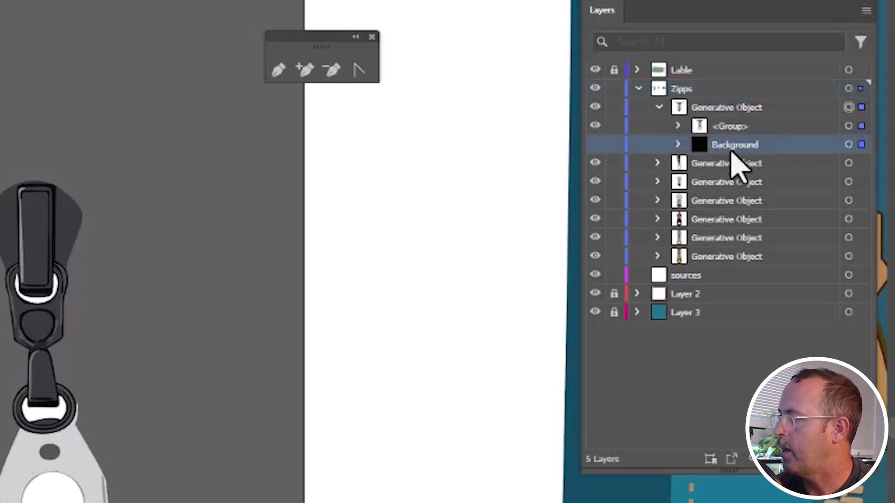
{"action": "left_click_drag", "start_coordinate": [726, 145], "coordinate": [860, 459]}
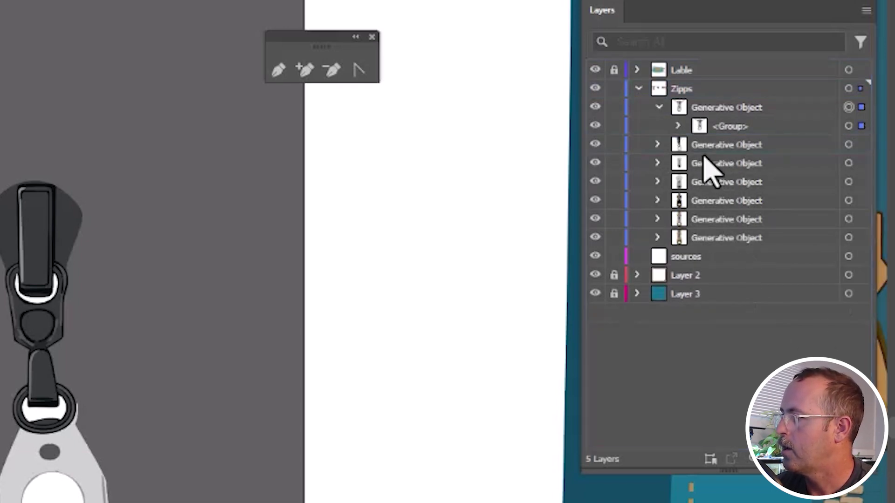
Step: Delete the white backdrop path behind the zipper pull and the white fill between the zipper teeth
{"action": "left_click", "coordinate": [678, 126]}
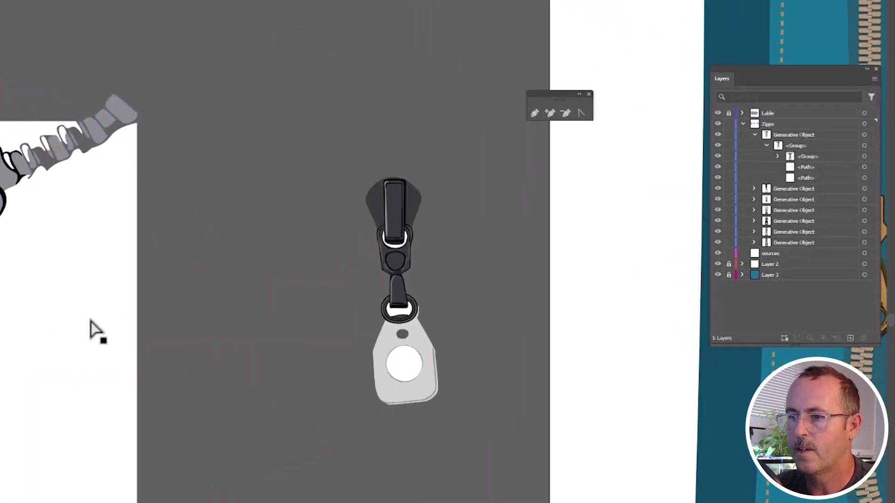
{"action": "left_click", "coordinate": [345, 274]}
{"action": "key", "text": "Delete"}
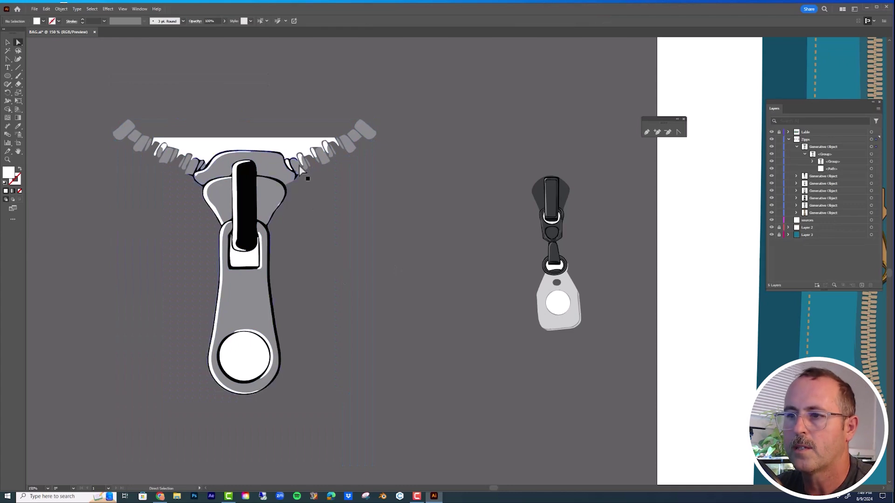
{"action": "left_click", "coordinate": [298, 147]}
{"action": "key", "text": "Delete"}
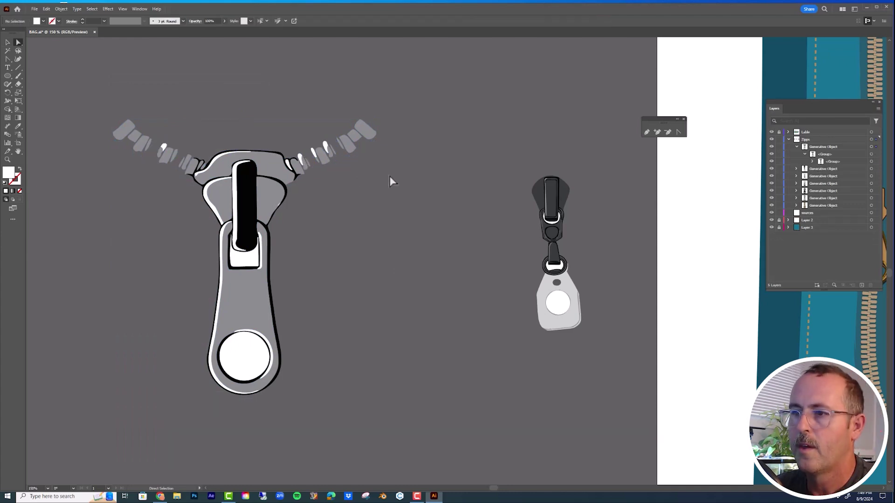
Step: Delete the zipper teeth and their white highlights on both sides of the slider
{"action": "left_click", "coordinate": [309, 112]}
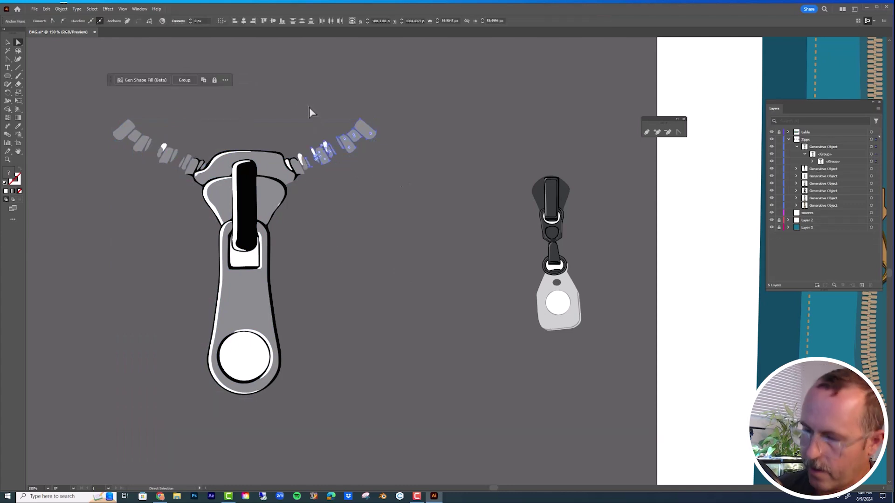
{"action": "key", "text": "Delete"}
{"action": "left_click", "coordinate": [311, 161]}
{"action": "key", "text": "Delete"}
Step: Delete the black outline shapes and the slider's grey top piece together with its white highlight
{"action": "left_click", "coordinate": [301, 175]}
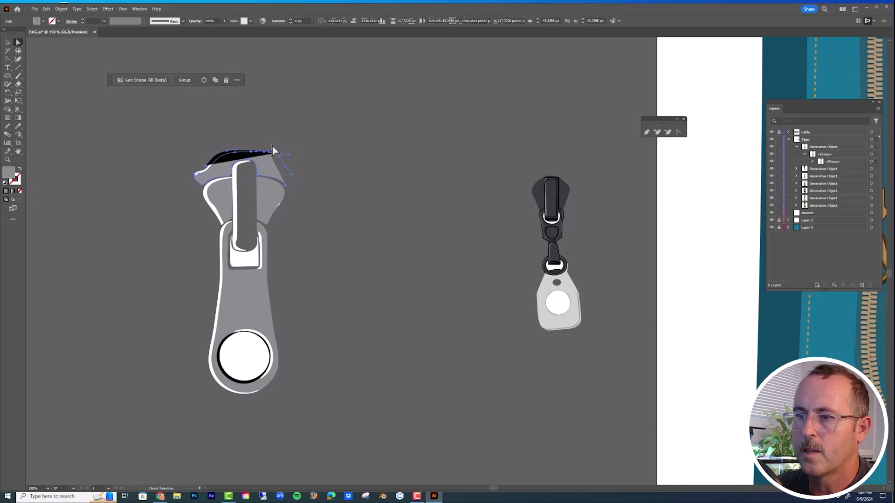
{"action": "key", "text": "Delete"}
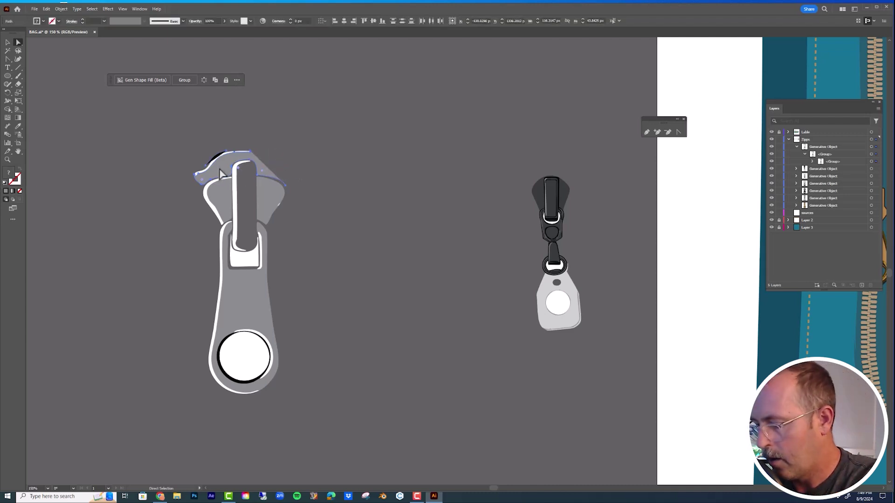
{"action": "key", "text": "Delete"}
{"action": "left_click", "coordinate": [216, 158]}
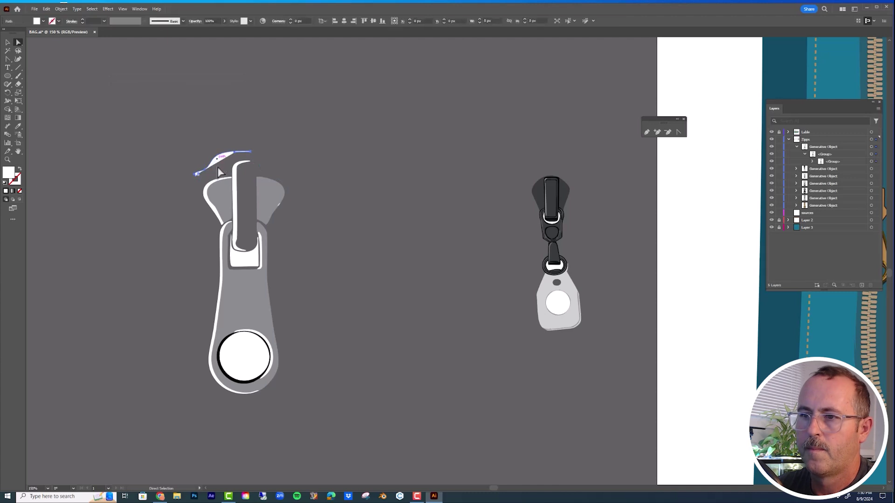
{"action": "key", "text": "Delete"}
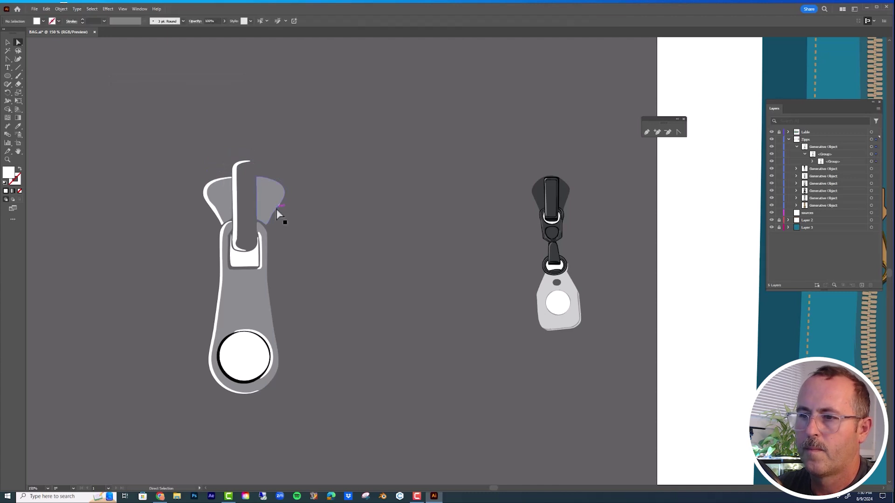
Step: Cut out the white fills in the pull's slot and round hole with the Shape Builder tool
{"action": "left_click", "coordinate": [275, 269]}
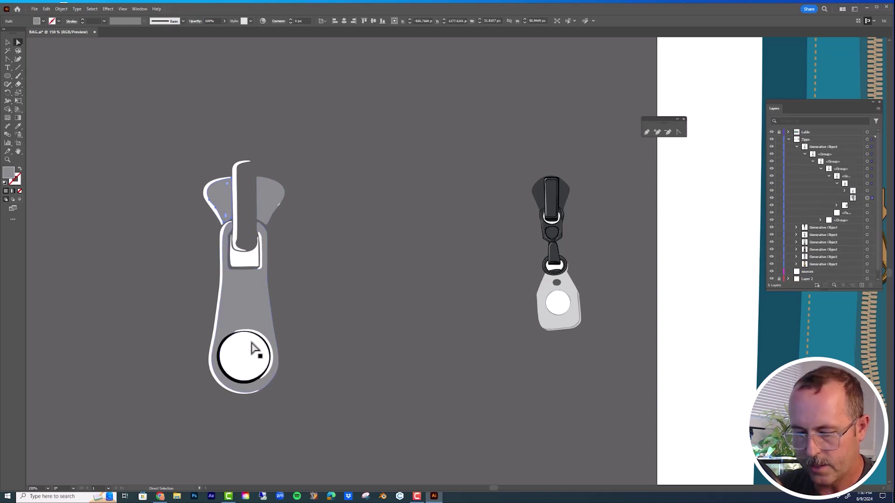
{"action": "key", "text": "v"}
{"action": "left_click", "coordinate": [235, 259]}
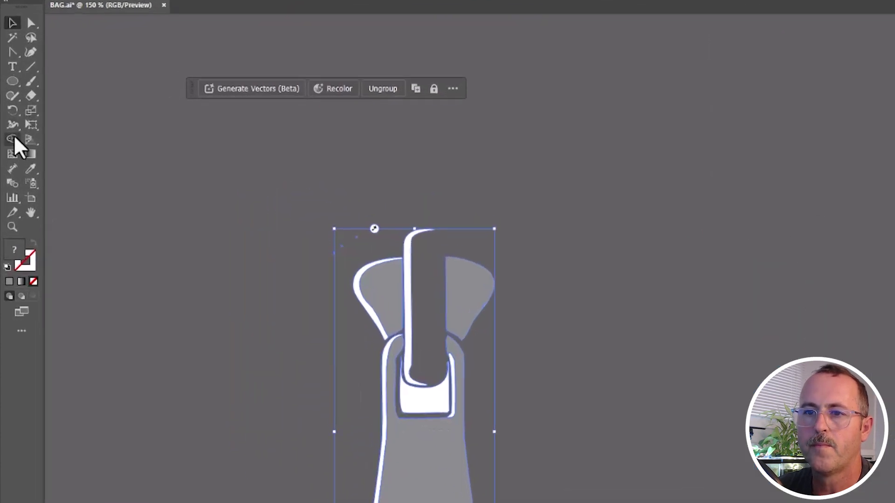
{"action": "left_click", "coordinate": [8, 109]}
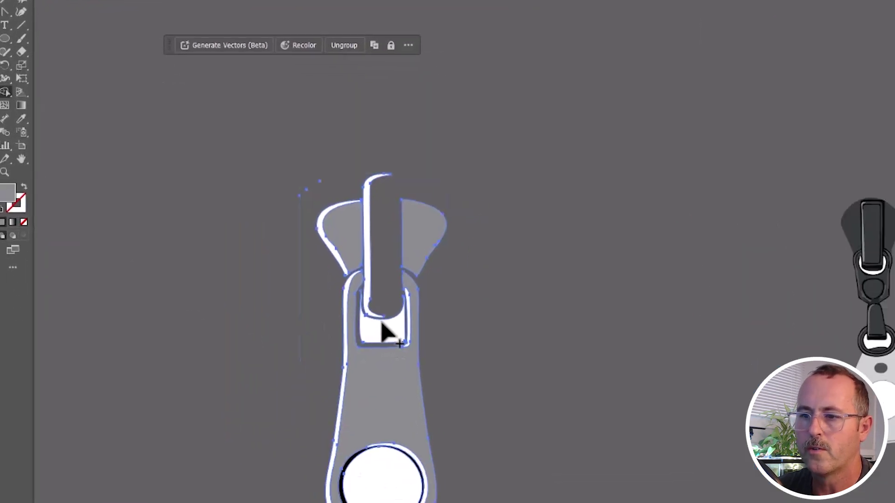
{"action": "left_click", "coordinate": [348, 274]}
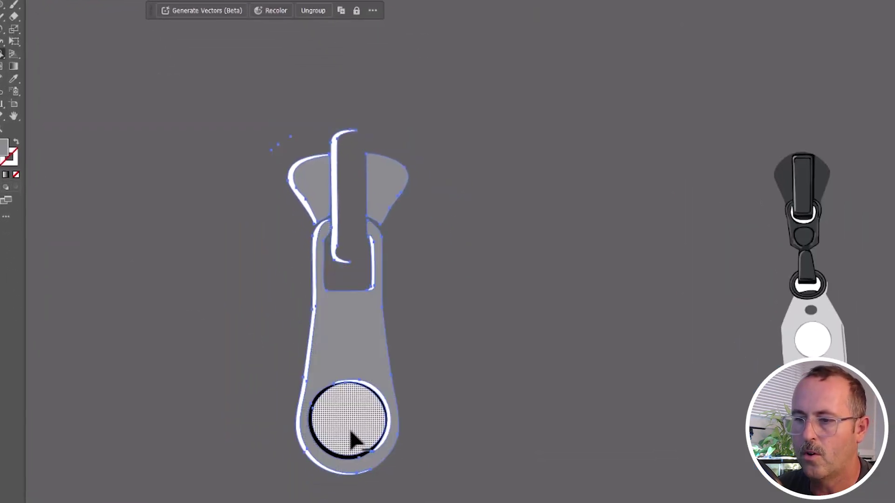
{"action": "left_click", "coordinate": [348, 431], "text": "alt"}
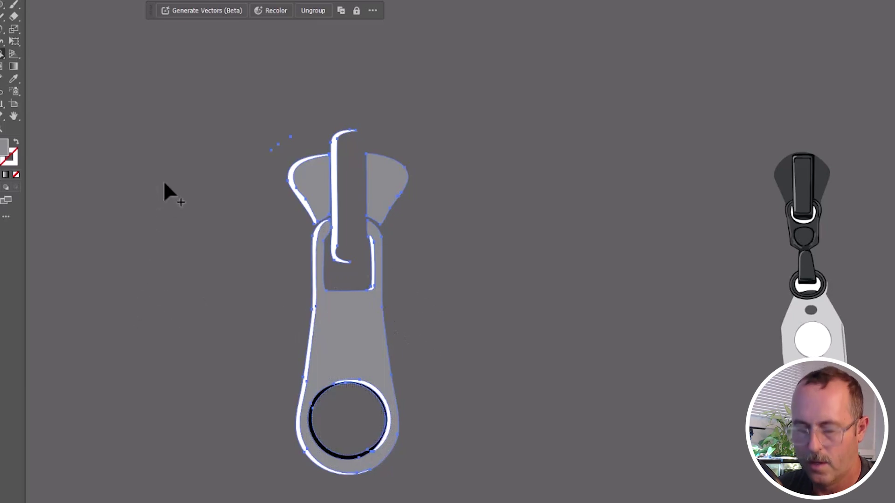
Step: Delete the stray anchor points left beside the top of the zipper pull
{"action": "key", "text": "v"}
{"action": "left_click", "coordinate": [295, 168], "text": "shift"}
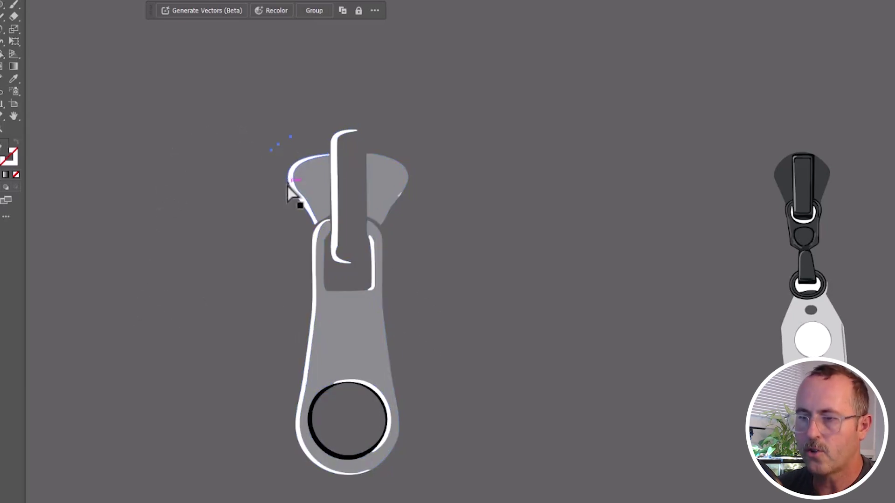
{"action": "key", "text": "Delete"}
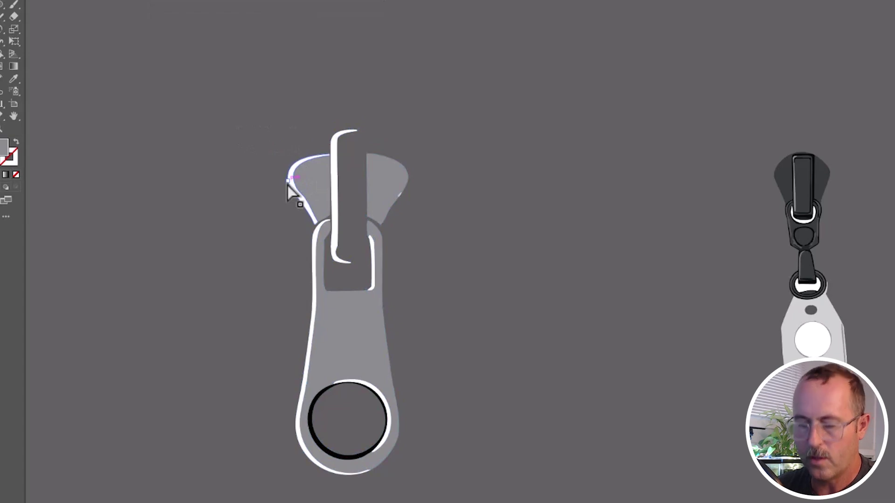
Step: Move the cleaned-up zipper pull onto the bag at the end of the row of pulls, and shift the floating pen tools palette off it
{"action": "left_click", "coordinate": [291, 188]}
{"action": "left_click_drag", "start_coordinate": [350, 354], "coordinate": [894, 368]}
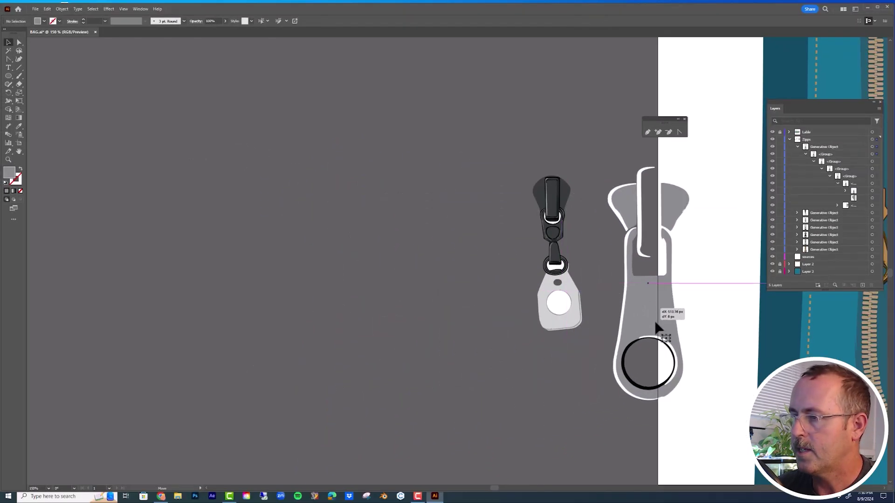
{"action": "scroll", "coordinate": [656, 328], "scroll_direction": "right", "scroll_amount": 10}
{"action": "left_click_drag", "start_coordinate": [172, 270], "coordinate": [642, 234]}
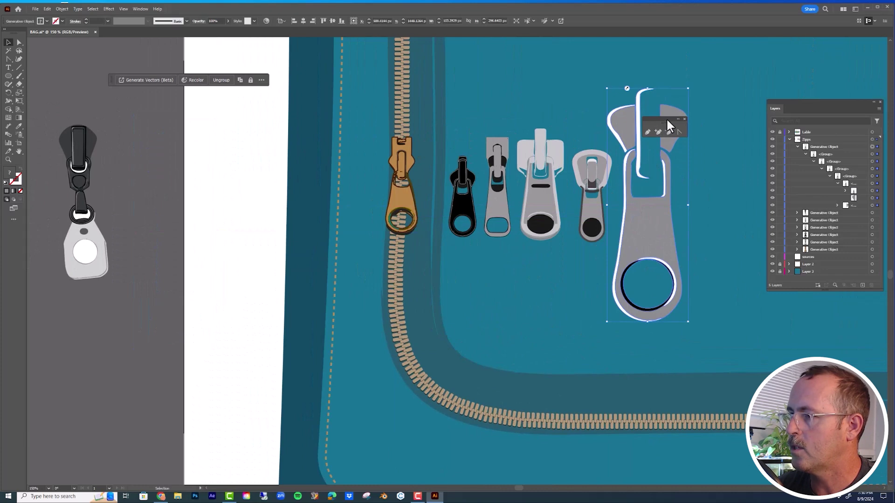
{"action": "left_click_drag", "start_coordinate": [667, 120], "coordinate": [758, 69]}
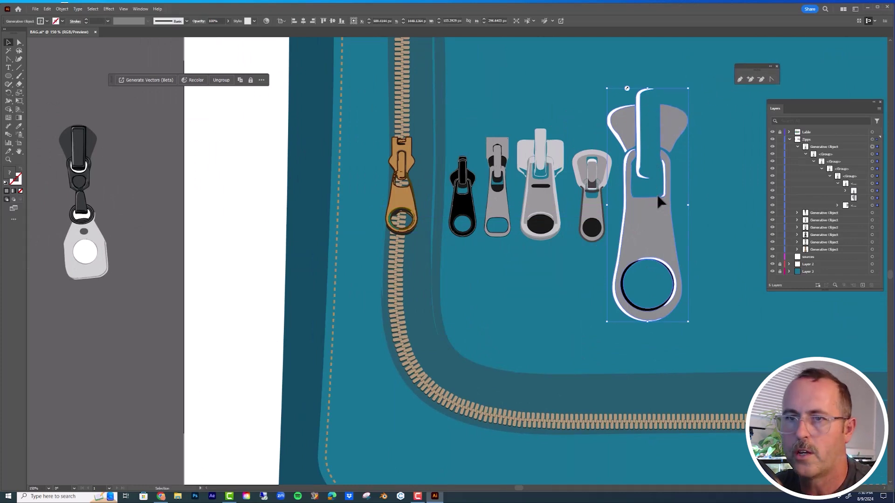
Step: Examine the row of generated zipper pulls on the bag up close
{"action": "scroll", "coordinate": [541, 205], "scroll_direction": "up", "scroll_amount": 2}
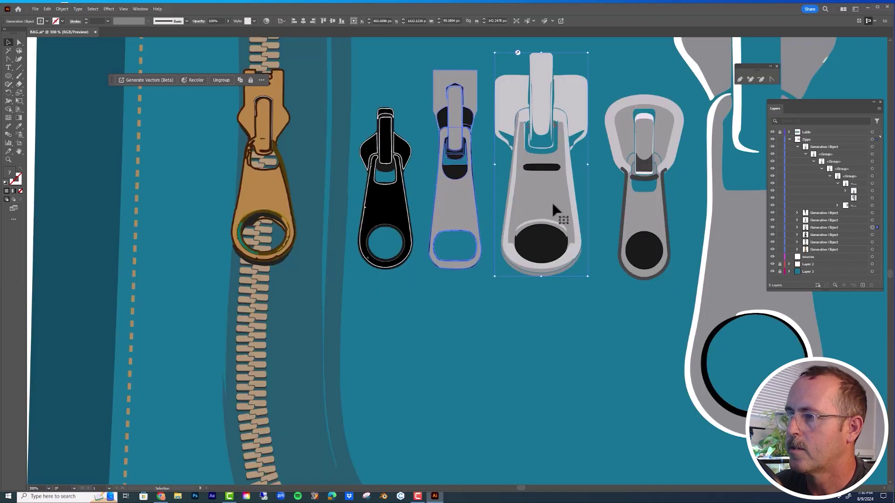
{"action": "left_click", "coordinate": [661, 219]}
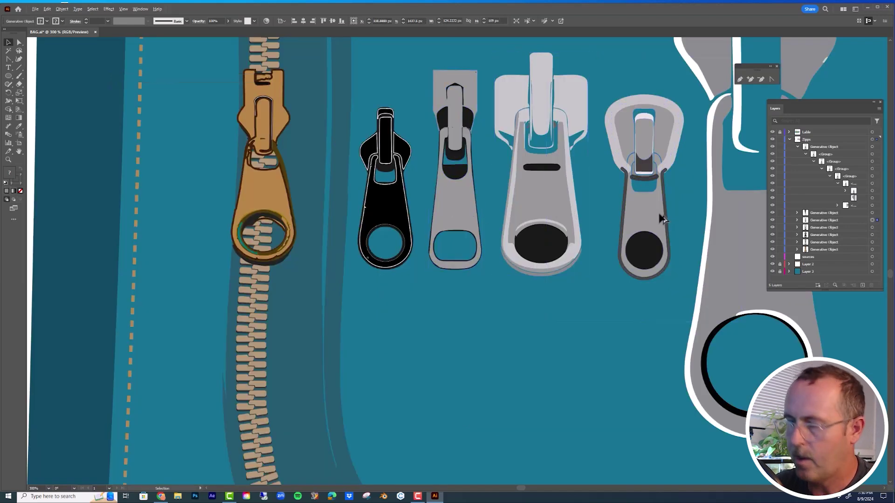
{"action": "left_click_drag", "start_coordinate": [662, 219], "coordinate": [501, 232]}
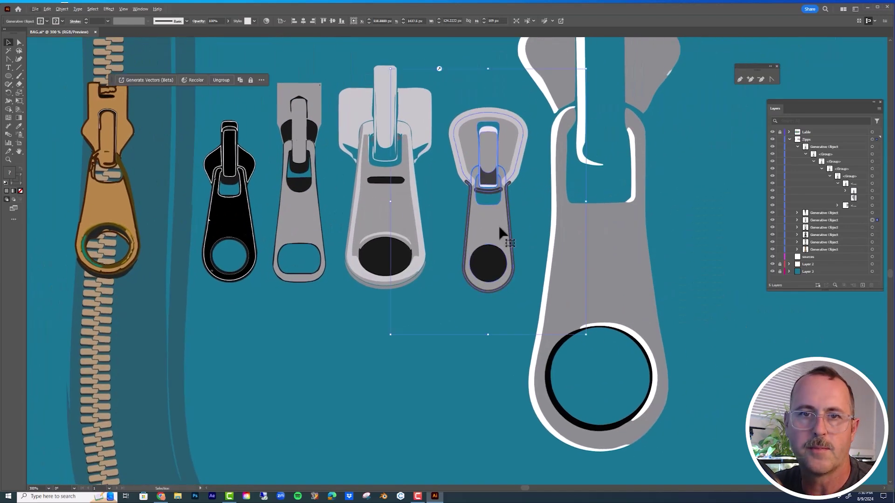